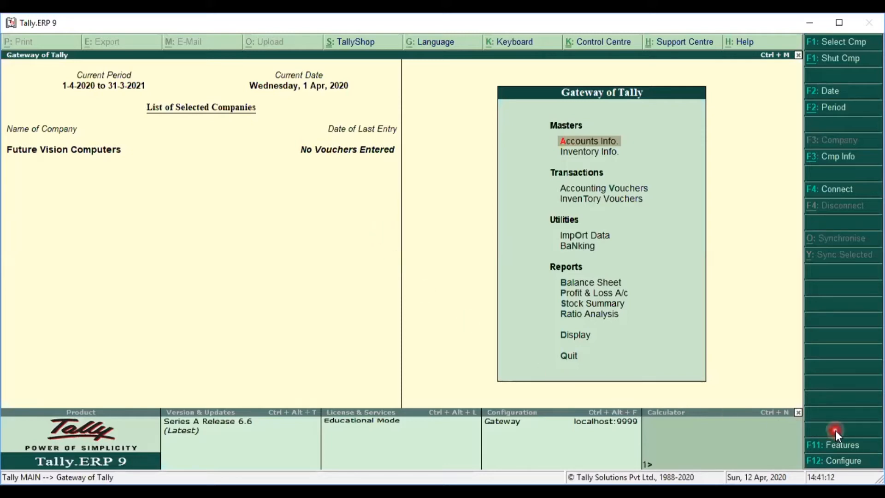
# Step: Open Company Features (F11) and choose Statutory & Taxation
pyautogui.click(855, 448)
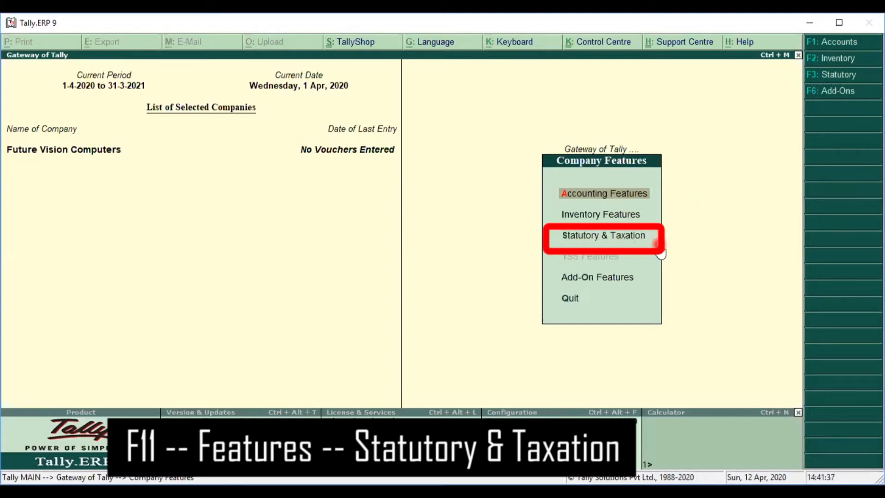
pyautogui.click(639, 243)
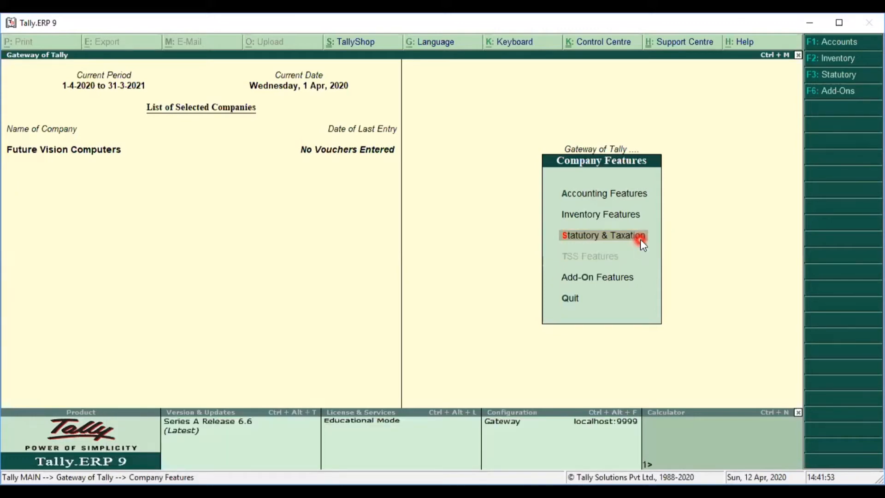
pyautogui.click(640, 240)
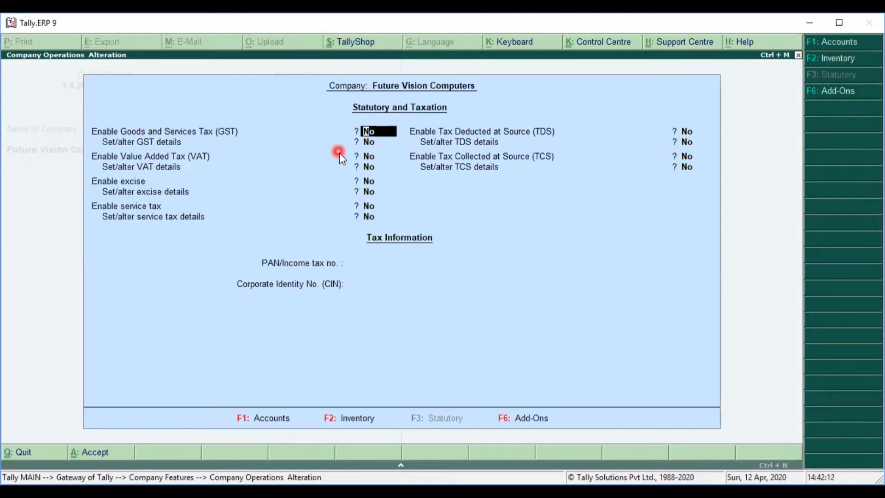
# Step: Set Enable GST to Yes and Set/alter GST details to Yes to reach the GST Details form
pyautogui.write('y')
pyautogui.press('Return')
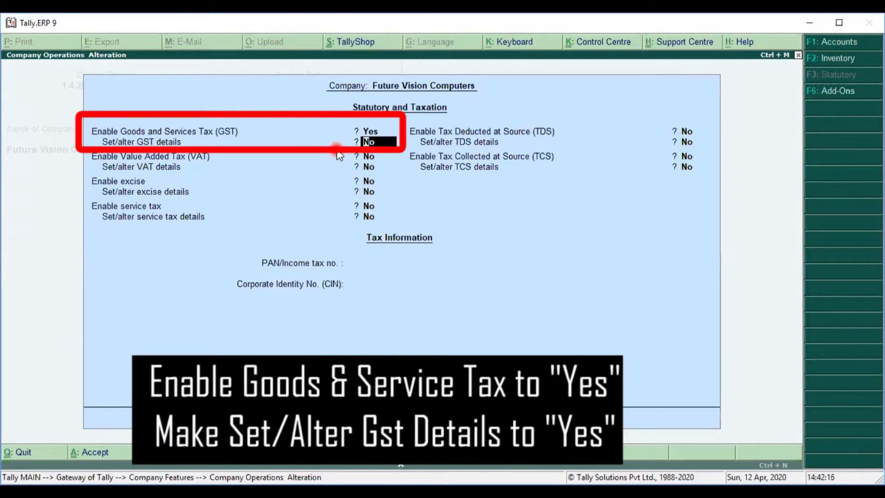
pyautogui.write('y')
pyautogui.press('Return')
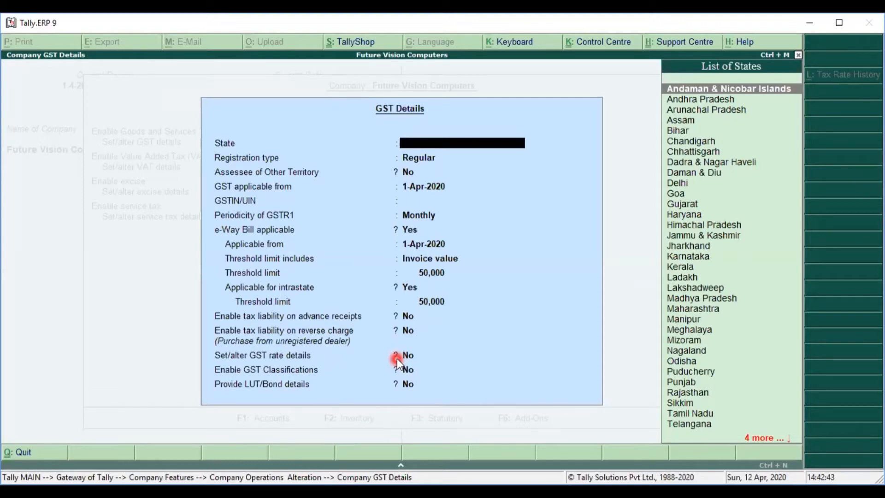
# Step: Choose Maharashtra as the state, keeping Regular registration, No other territory, and 1-Apr-2020 start
pyautogui.write('Ma')
pyautogui.press('Down')
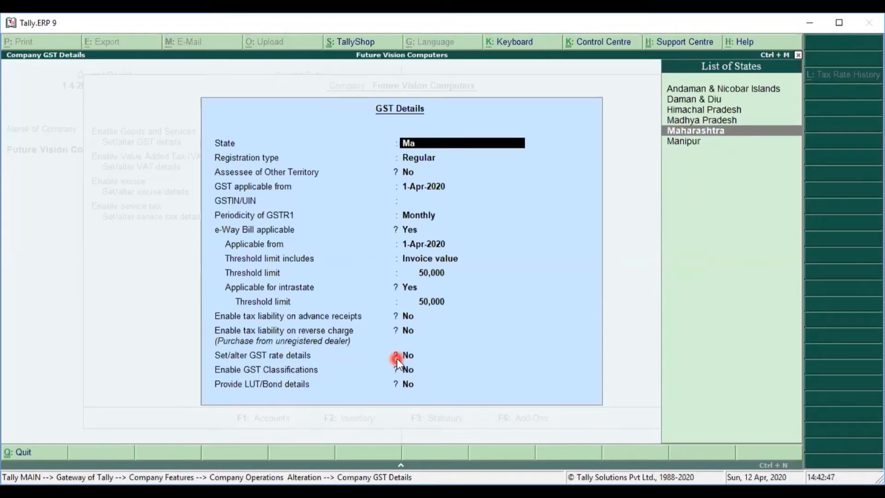
pyautogui.press('Return')
pyautogui.press('Return')
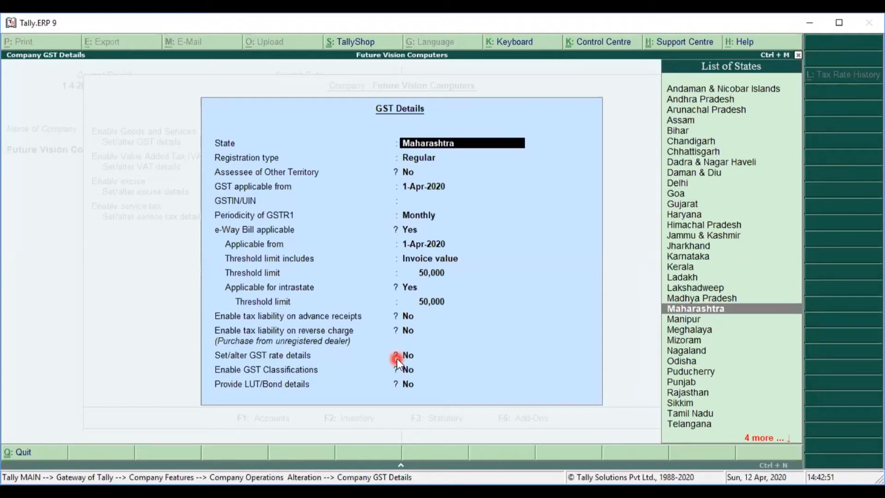
pyautogui.press('Return')
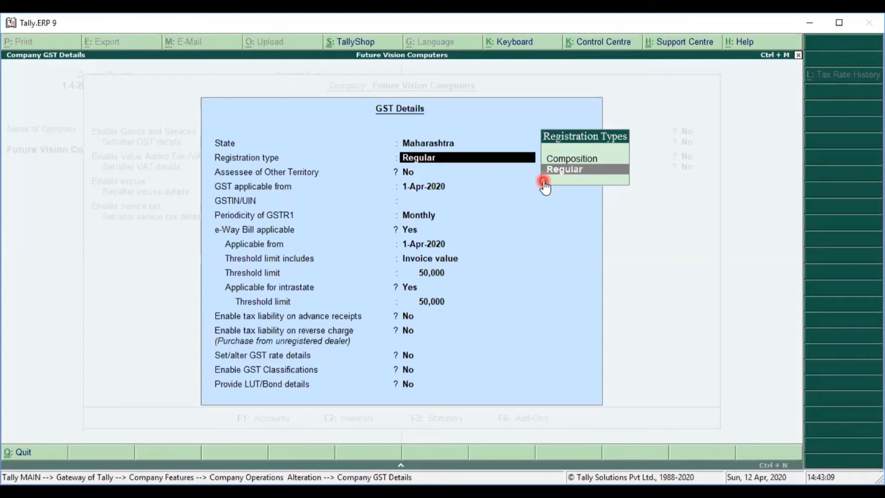
pyautogui.press('Return')
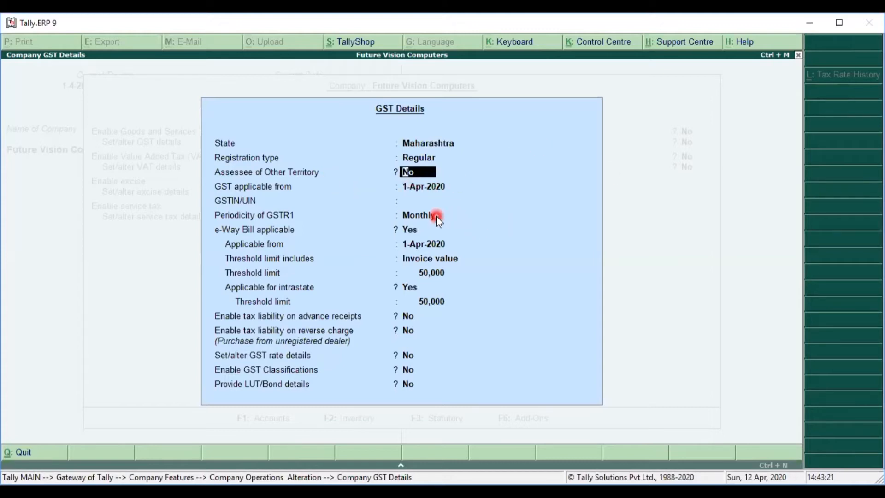
pyautogui.press('Return')
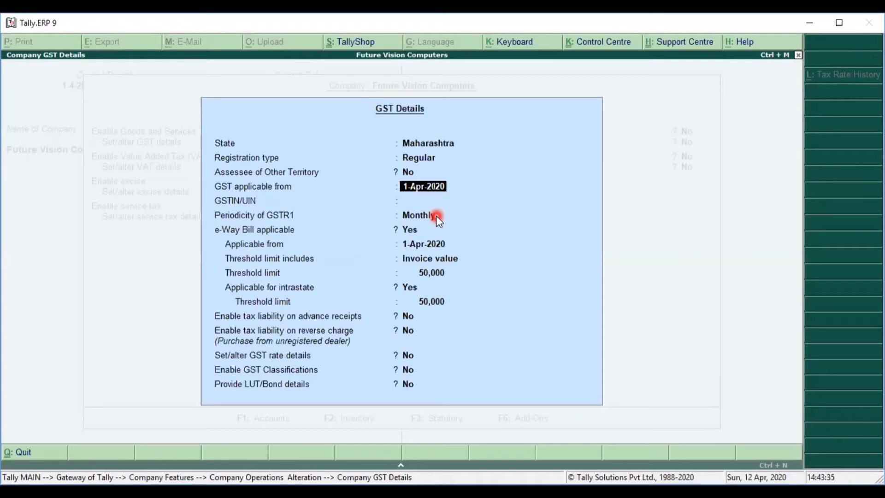
pyautogui.press('Return')
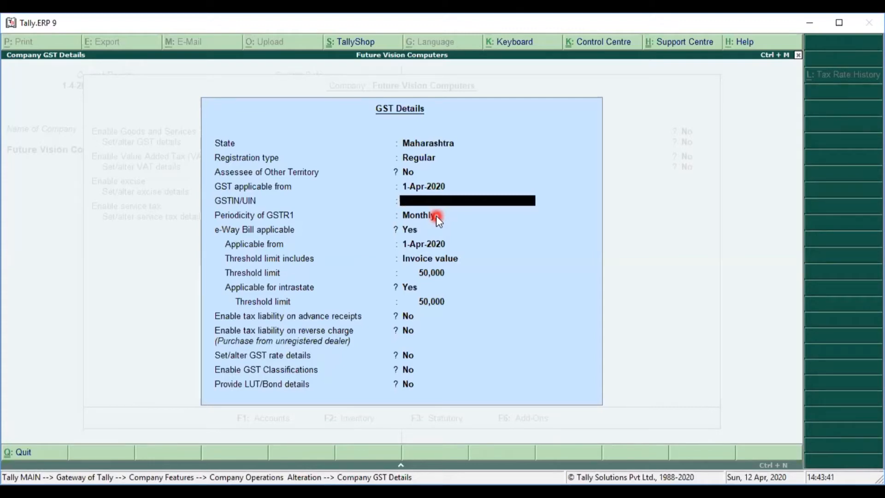
# Step: Enter the company's GSTIN, keep Monthly GSTR1 periodicity and e-Way Bill defaults, and accept
pyautogui.press('Return')
pyautogui.press('Return')
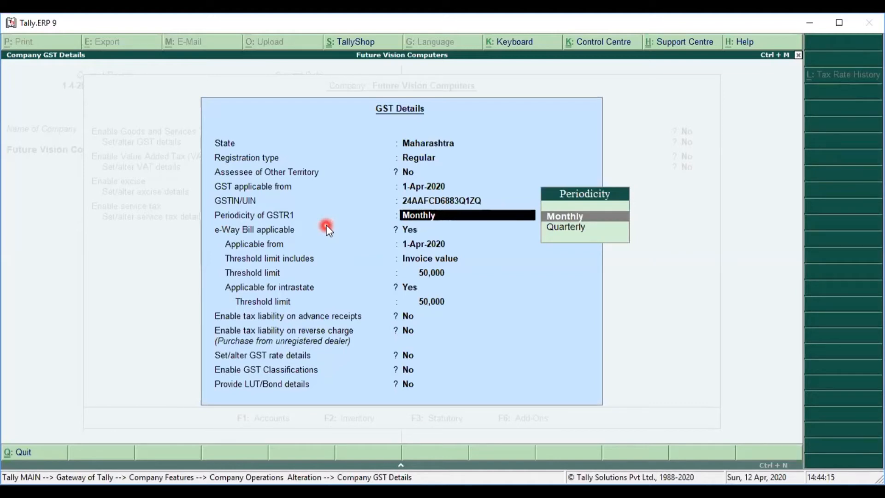
pyautogui.press('Return')
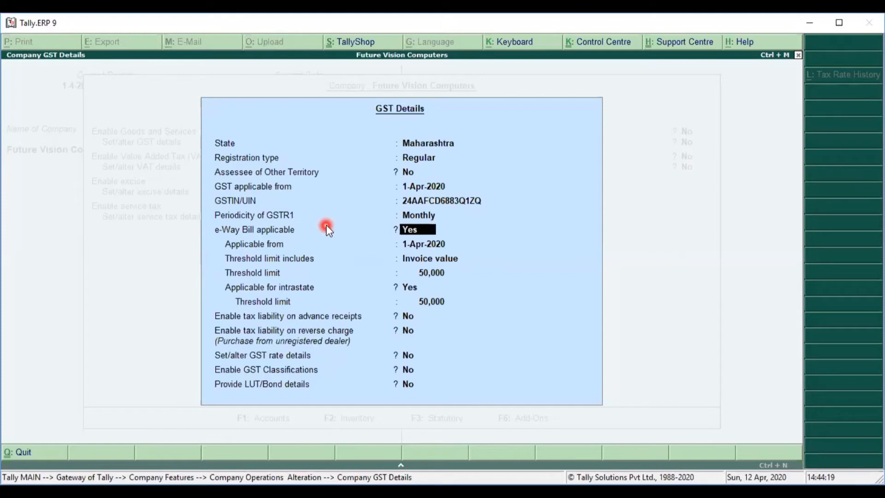
pyautogui.press('Return')
pyautogui.press('Return')
pyautogui.press('Return')
pyautogui.press('Return')
pyautogui.press('Return')
pyautogui.press('Return')
pyautogui.press('Return')
pyautogui.press('Return')
pyautogui.press('Return')
pyautogui.press('Return')
pyautogui.press('Return')
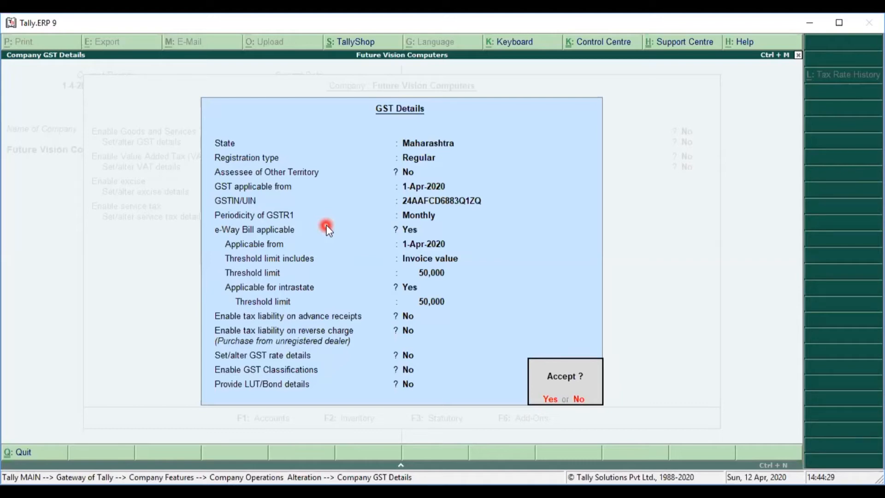
pyautogui.press('Return')
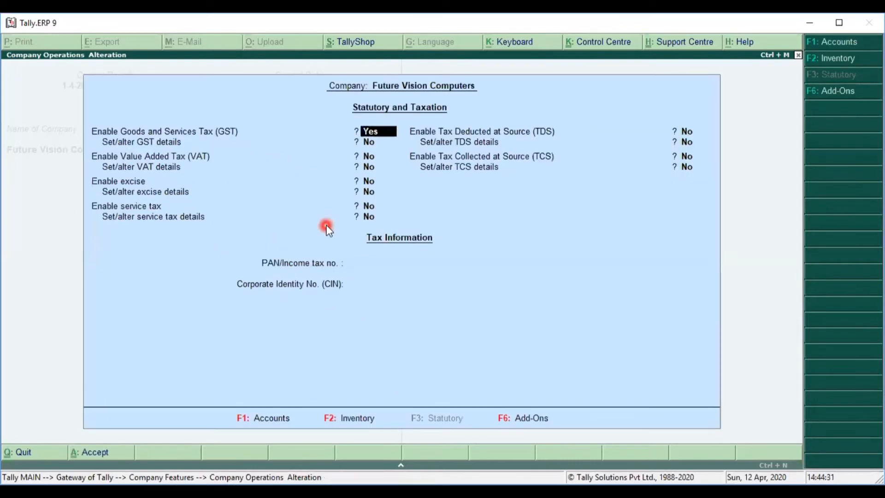
# Step: Re-accept the GST details, pass VAT, TDS, TCS, PAN and CIN unchanged, and save
pyautogui.press('Return')
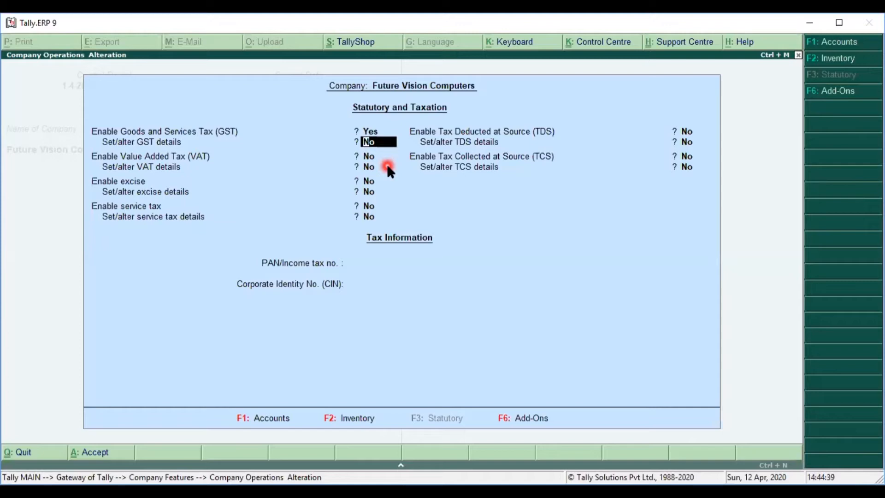
pyautogui.press('y')
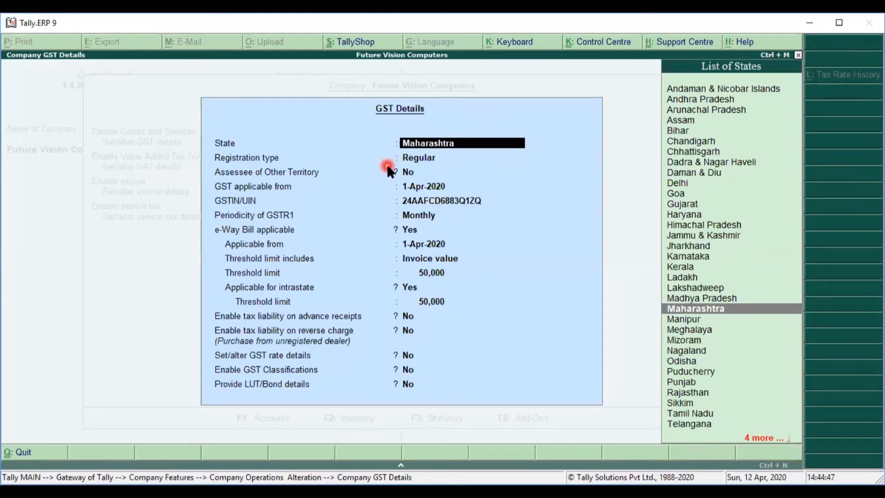
pyautogui.press('Return')
pyautogui.press('Return')
pyautogui.press('Return')
pyautogui.press('Return')
pyautogui.press('Return')
pyautogui.press('Return')
pyautogui.press('Return')
pyautogui.press('Return')
pyautogui.press('Return')
pyautogui.press('Return')
pyautogui.press('Return')
pyautogui.press('Return')
pyautogui.press('Return')
pyautogui.press('Return')
pyautogui.press('Return')
pyautogui.press('Return')
pyautogui.press('Return')
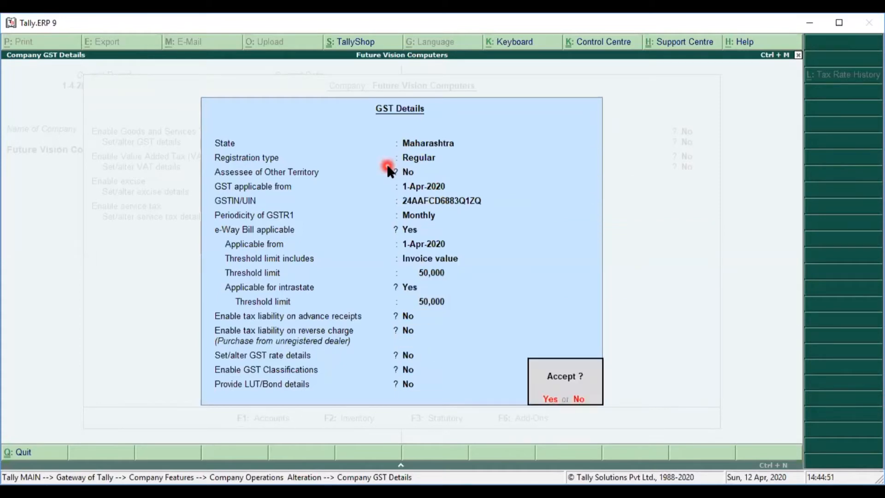
pyautogui.press('Return')
pyautogui.press('Return')
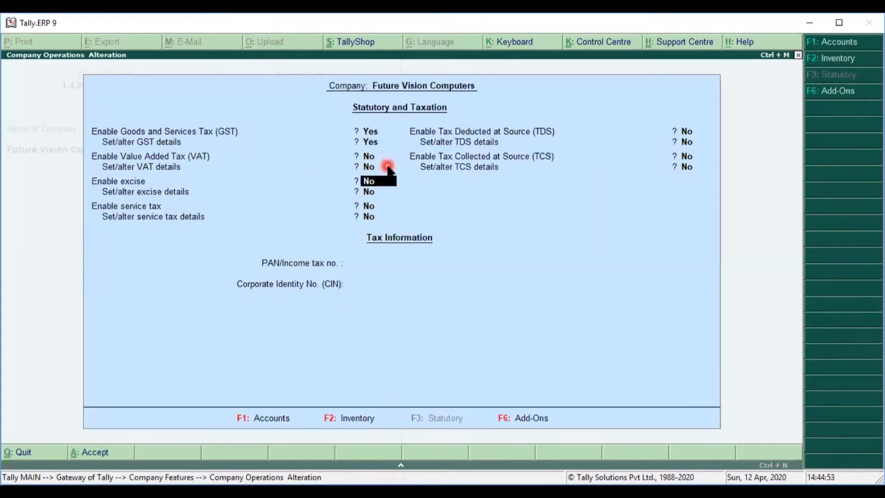
pyautogui.press('Return')
pyautogui.press('Return')
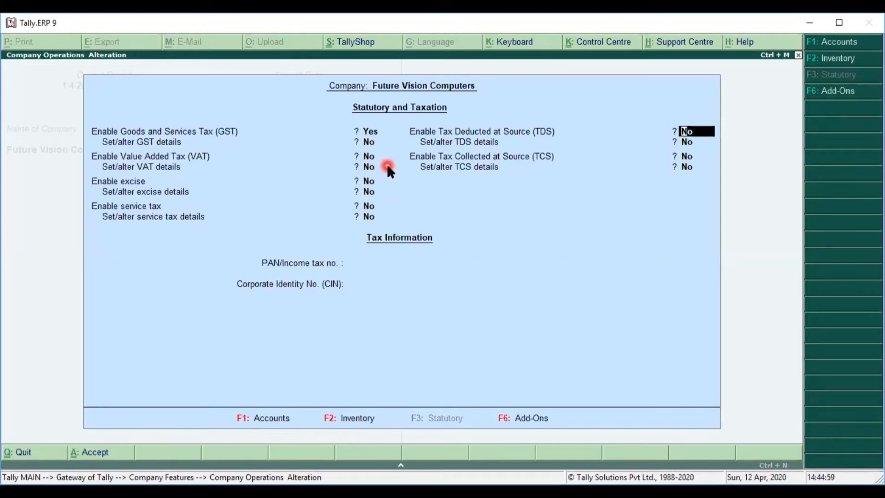
pyautogui.press('Return')
pyautogui.press('Return')
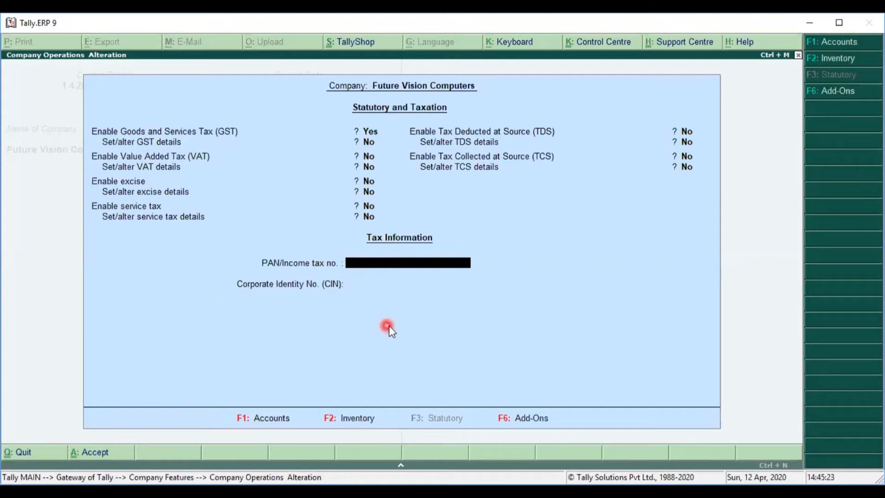
pyautogui.press('Return')
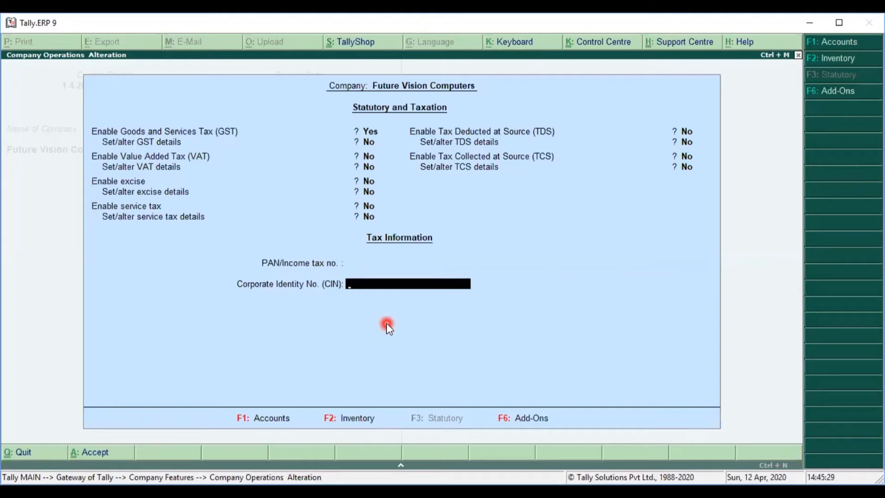
pyautogui.press('Return')
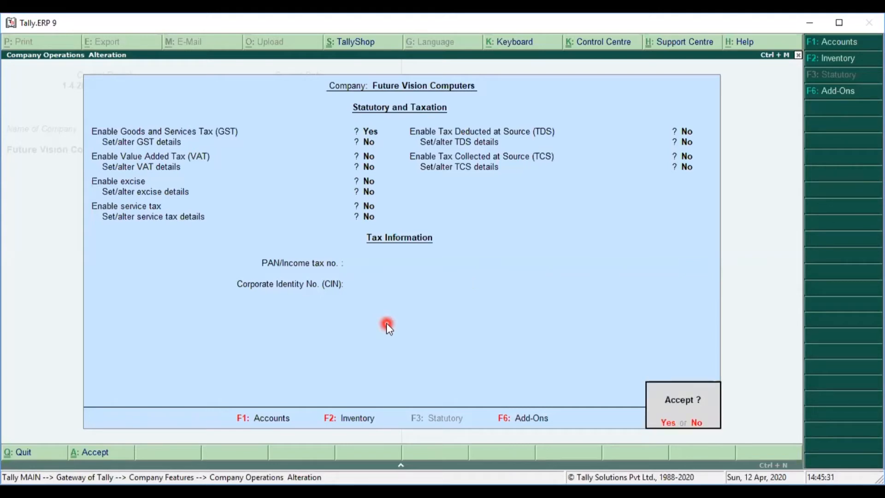
pyautogui.press('Return')
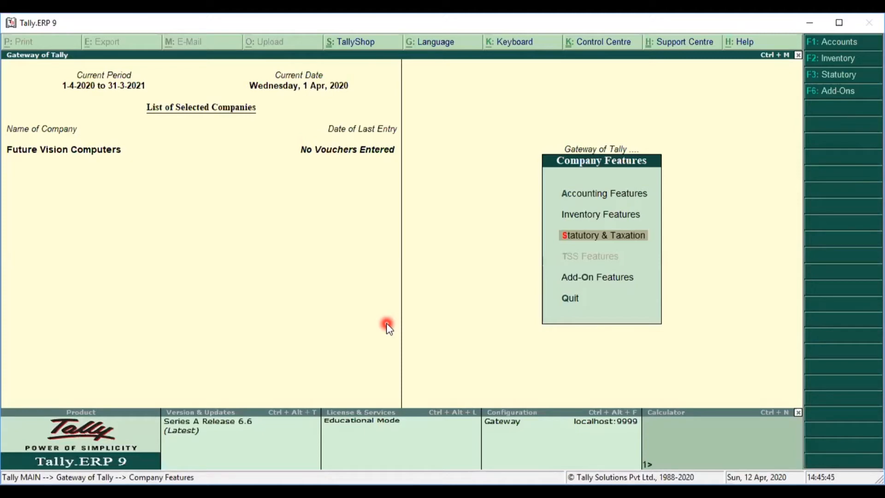
# Step: Leave Company Features and go to Accounts Info. from Gateway of Tally
pyautogui.press('Escape')
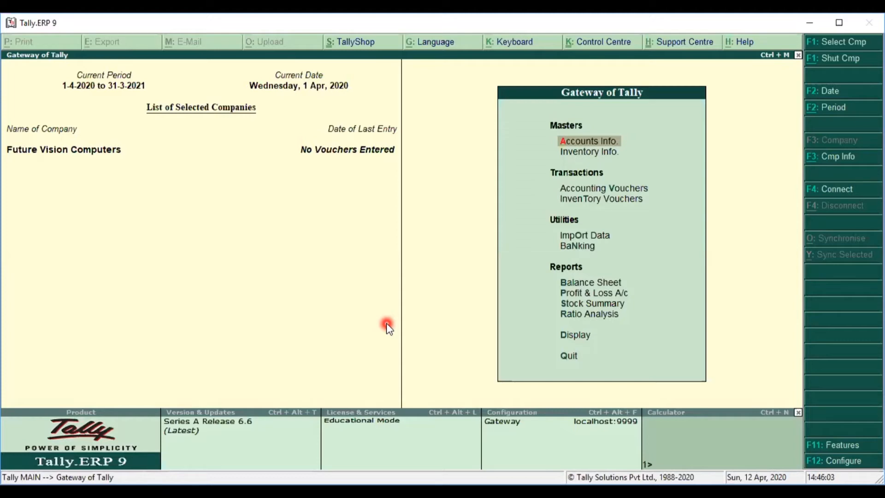
pyautogui.click(607, 141)
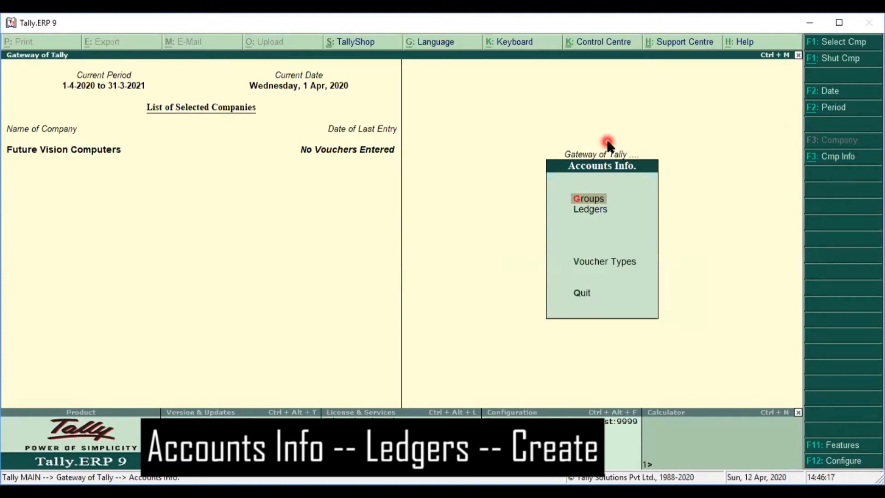
# Step: Start a new ledger from Accounts Info's Ledgers menu
pyautogui.press('Down')
pyautogui.press('Return')
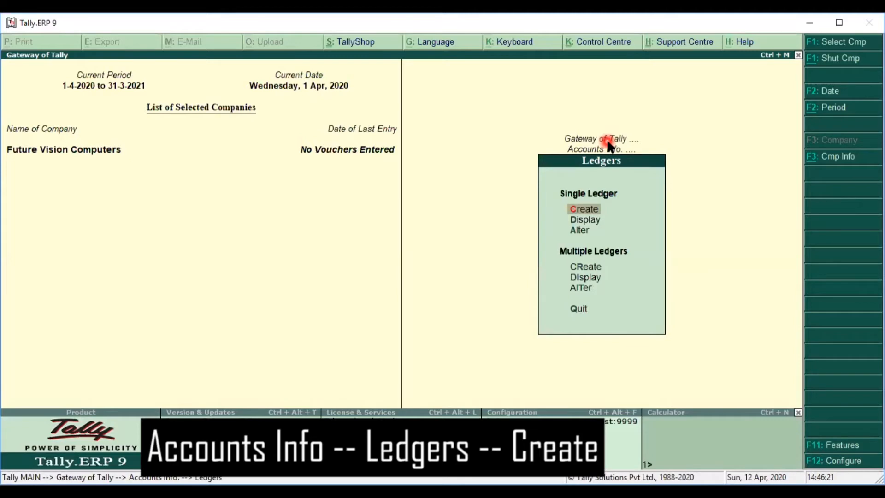
pyautogui.press('Return')
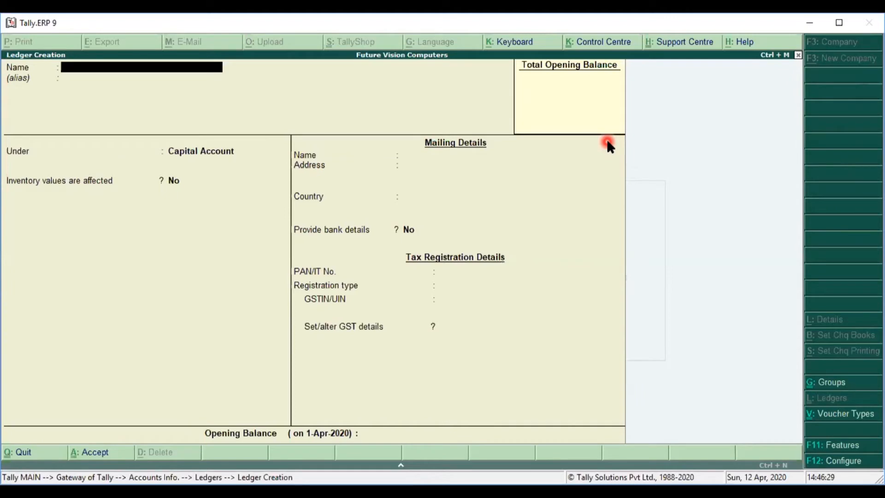
# Step: Name it 'Purchase A/c' under Purchase Accounts, affecting inventory, GST applicable, GST details Yes
pyautogui.write('Purchase A/c')
pyautogui.press('Return')
pyautogui.press('Return')
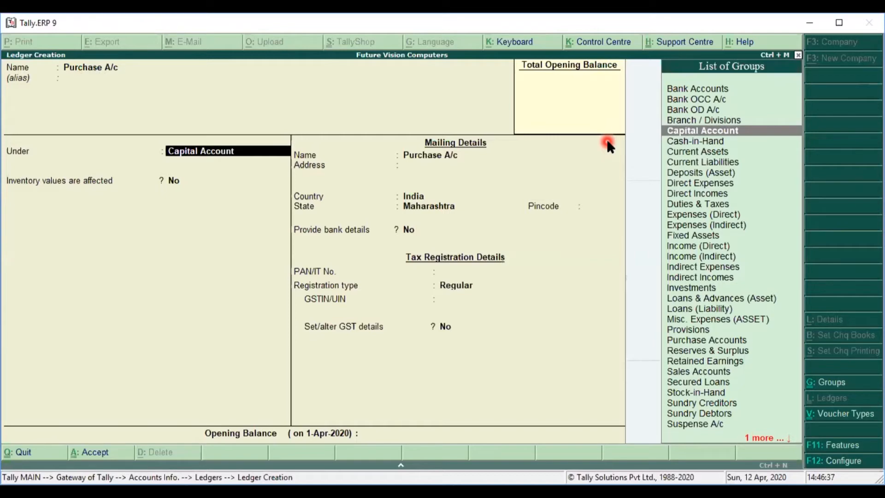
pyautogui.write('Pu')
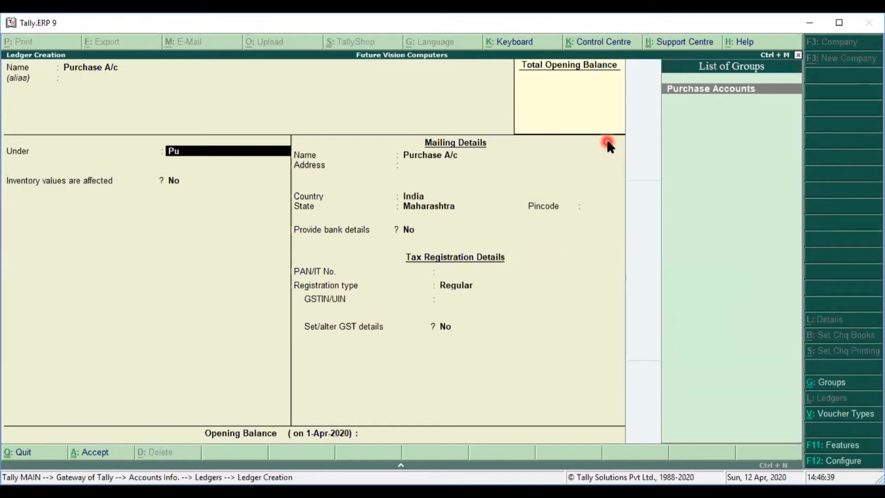
pyautogui.press('Return')
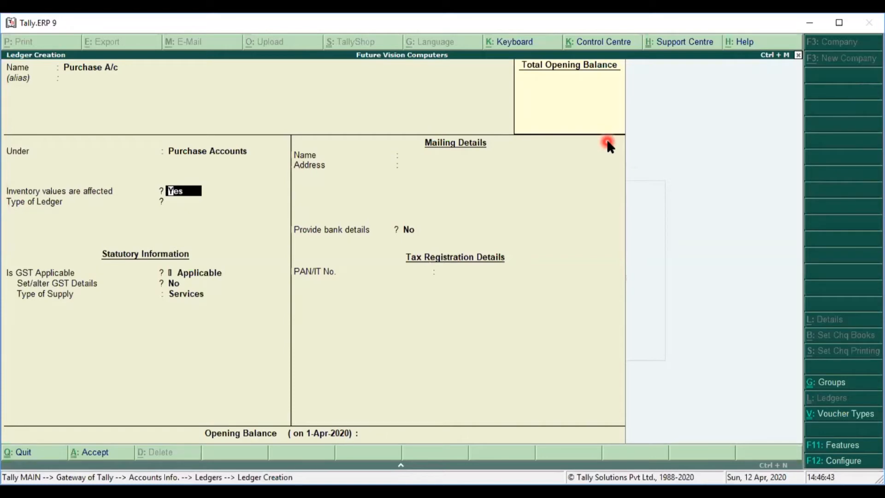
pyautogui.press('Return')
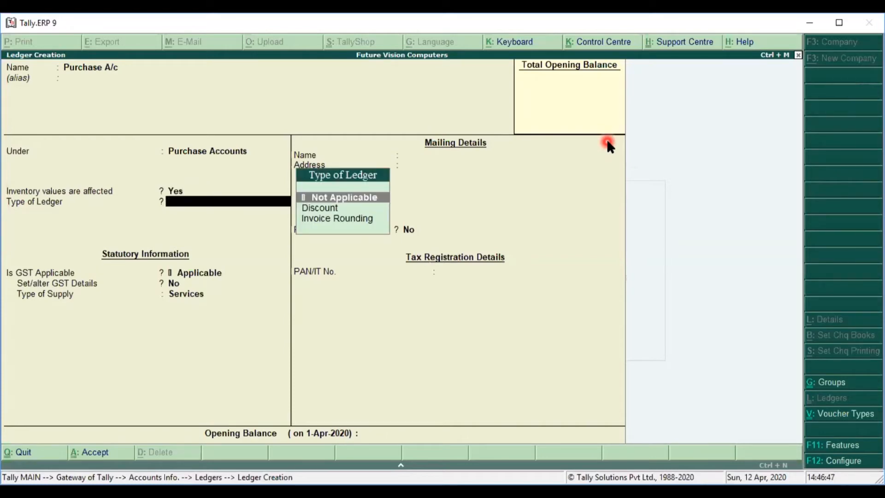
pyautogui.press('Return')
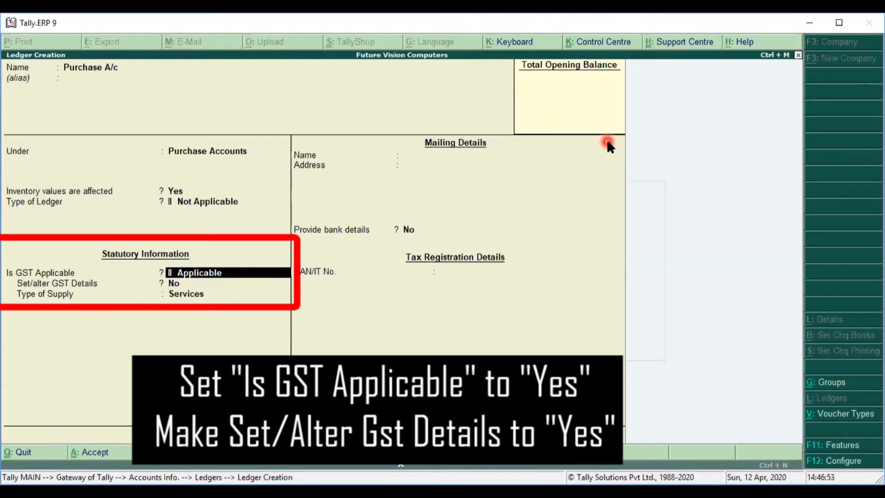
pyautogui.press('Return')
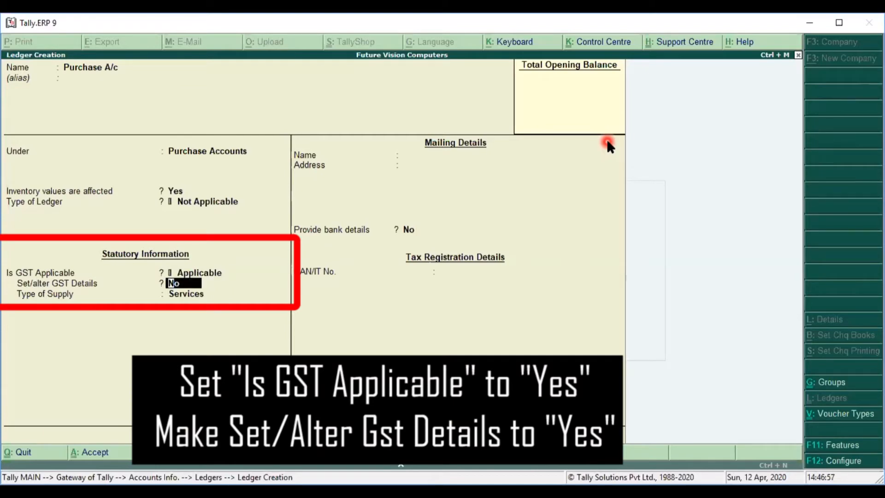
pyautogui.write('y')
# Step: Confirm Yes for GST details and browse the Natures of Transaction list
pyautogui.press('Return')
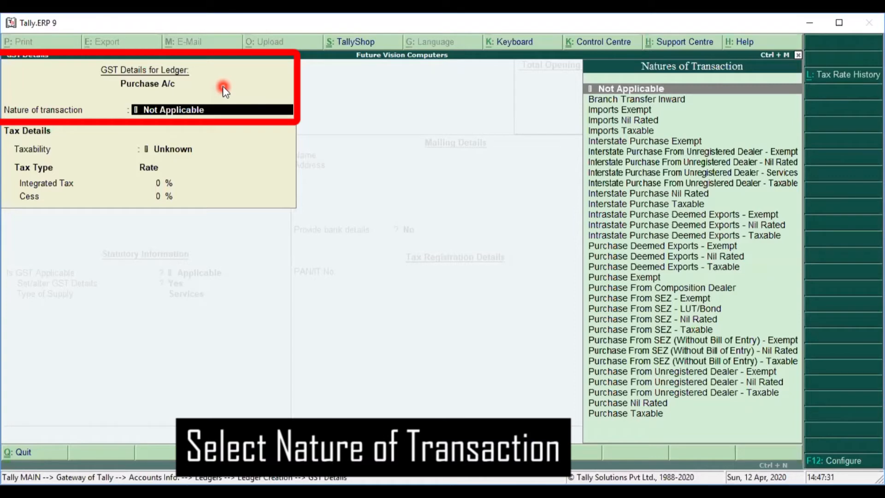
pyautogui.click(83, 122)
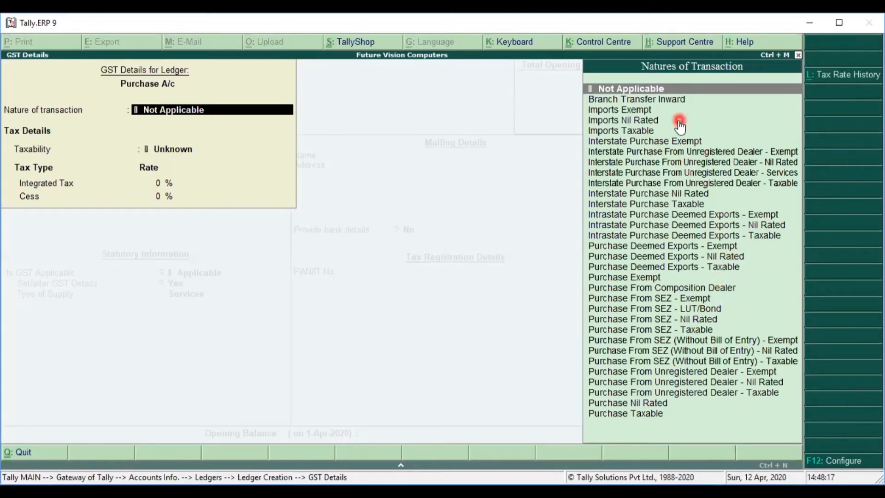
pyautogui.press('Down')
pyautogui.press('Down')
pyautogui.press('Down')
pyautogui.press('Down')
pyautogui.press('Down')
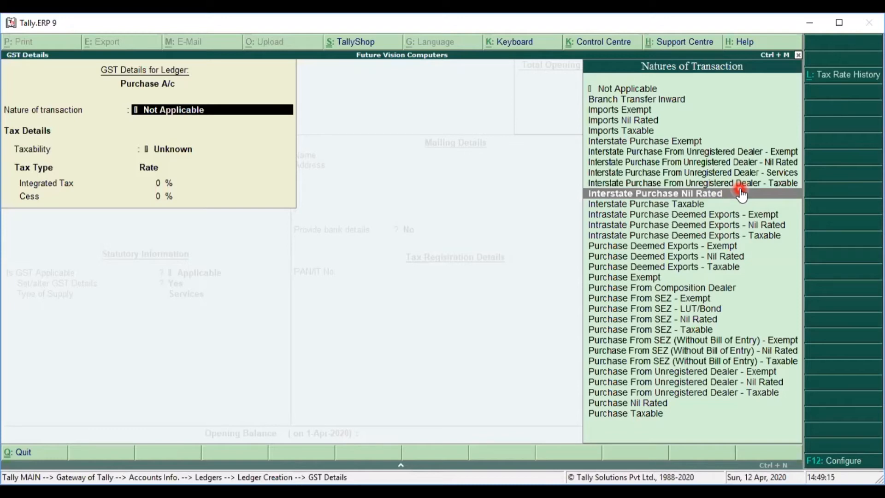
# Step: Choose Purchase Taxable as the Purchase A/c nature of transaction
pyautogui.press('Down')
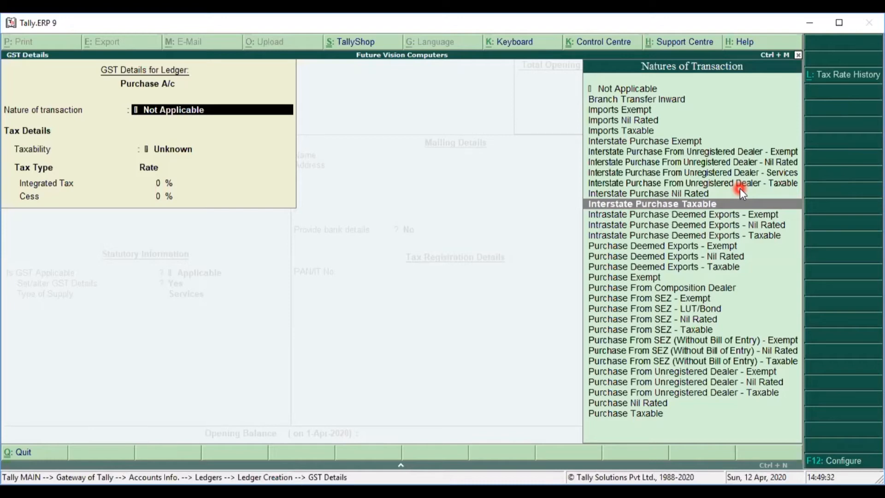
pyautogui.press('Up')
pyautogui.press('Up')
pyautogui.press('Up')
pyautogui.press('Up')
pyautogui.press('Up')
pyautogui.press('Up')
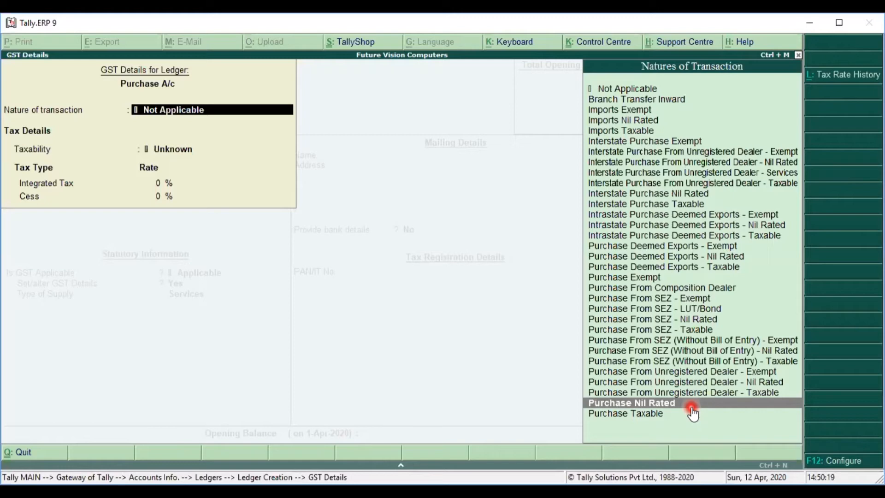
pyautogui.press('Down')
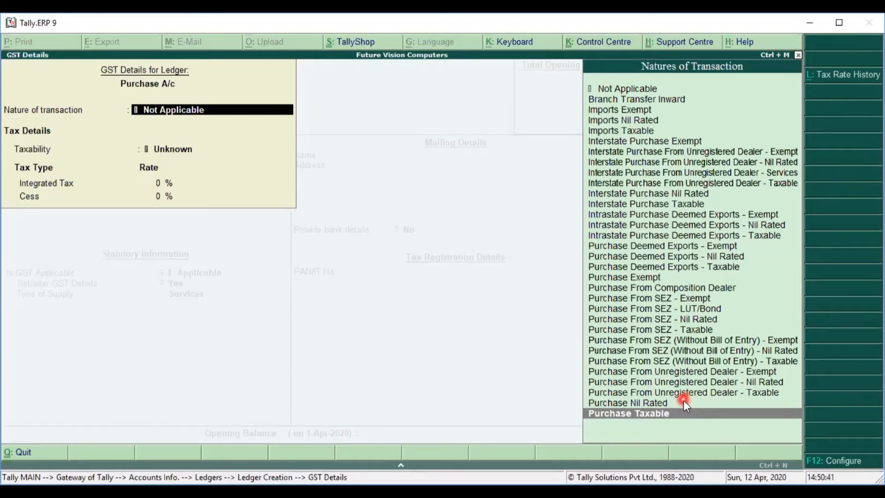
pyautogui.press('Up')
pyautogui.press('Up')
pyautogui.press('Up')
pyautogui.press('Return')
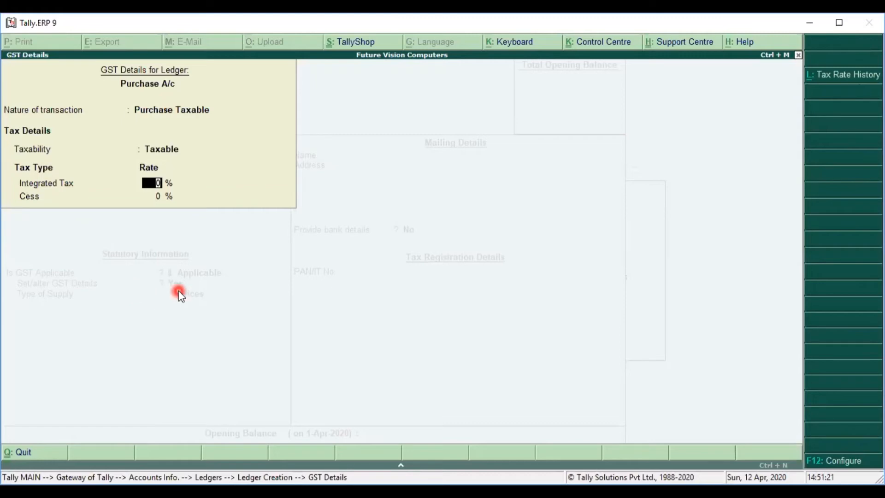
# Step: Set Integrated Tax to 18% and close GST Details back to the ledger form
pyautogui.write('18')
pyautogui.press('Return')
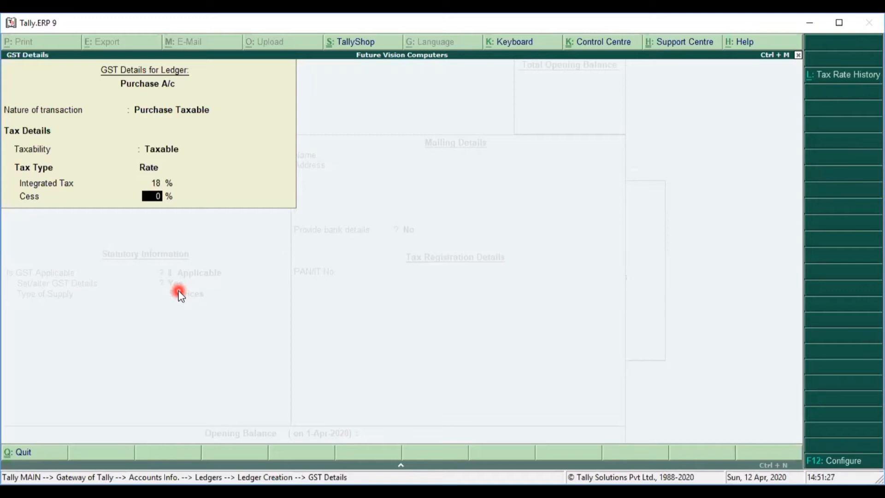
pyautogui.press('Return')
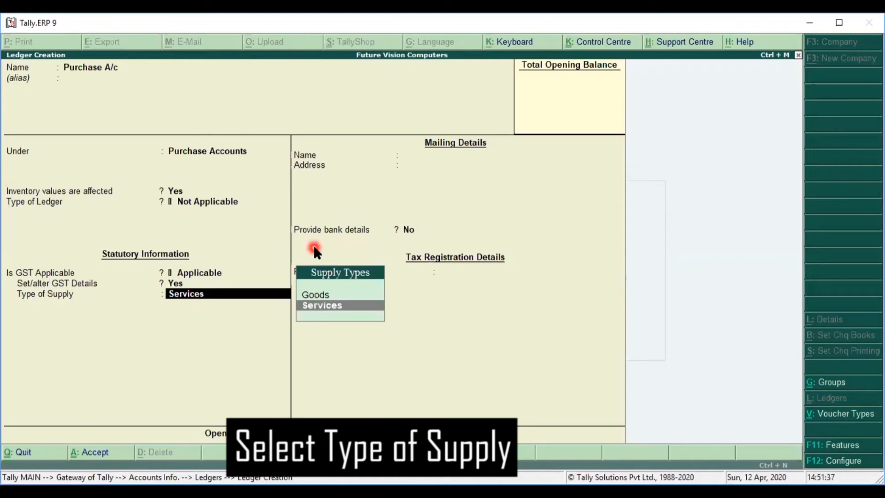
# Step: Choose Goods as Purchase A/c's supply type, skip bank details and opening balance, and accept
pyautogui.press('Up')
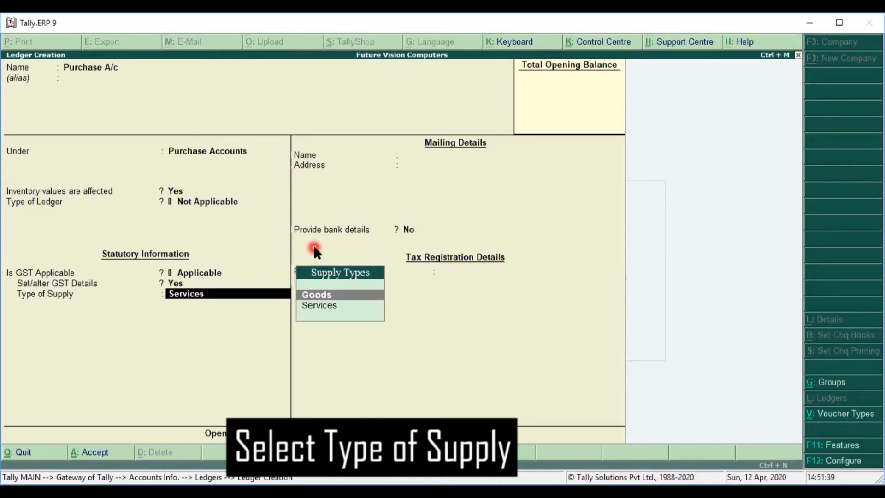
pyautogui.press('Return')
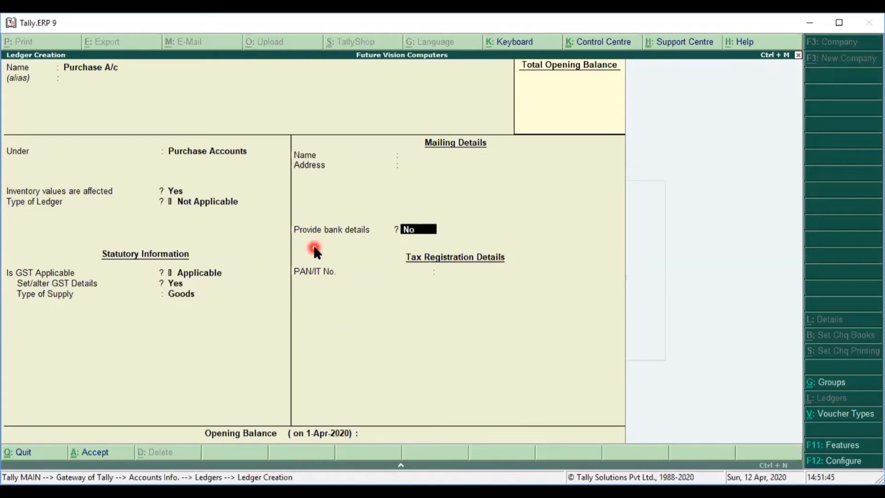
pyautogui.press('Return')
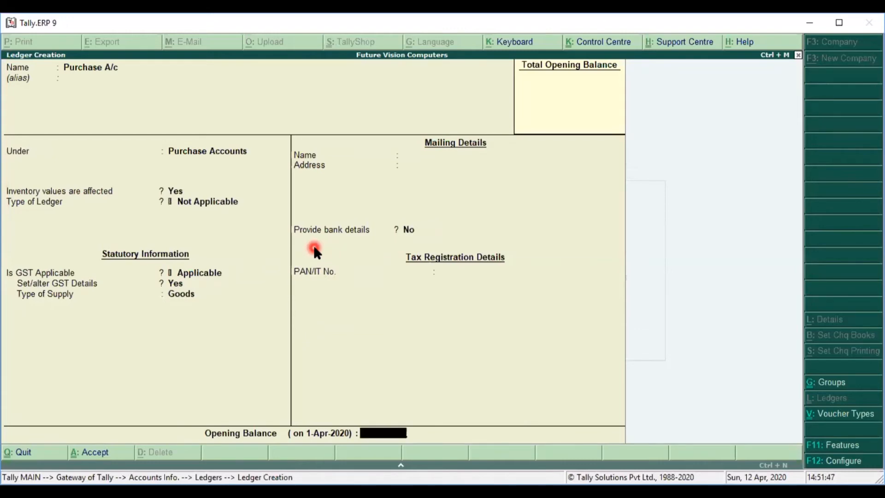
pyautogui.press('Return')
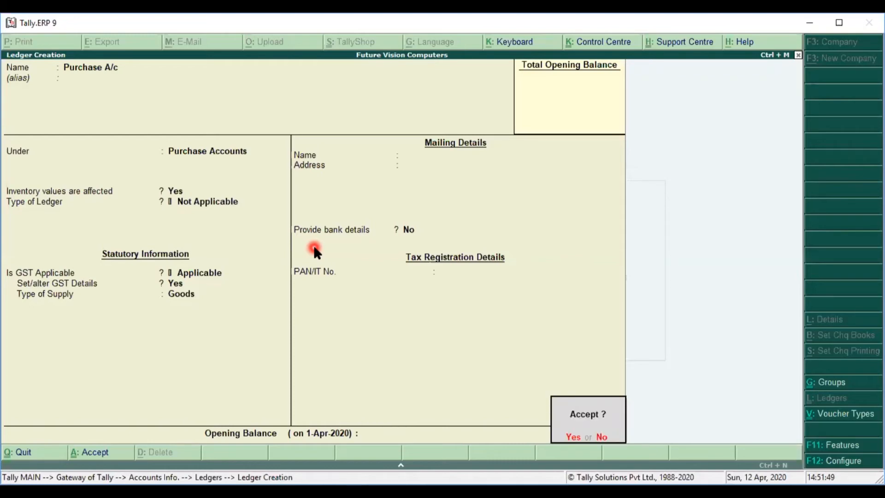
pyautogui.press('Return')
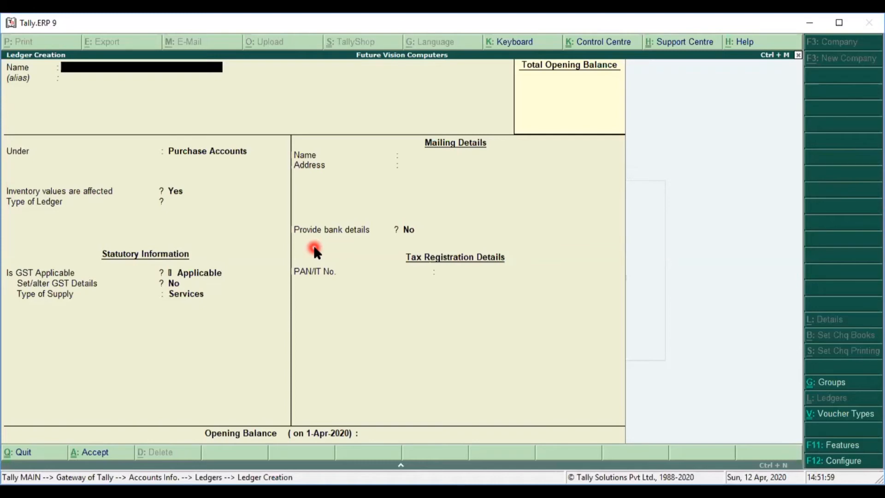
# Step: Name a supplier ledger under Sundry Creditors, with balances maintained bill-by-bill and no default credit period
pyautogui.write('Rohit A/c4')
pyautogui.press('BackSpace')
pyautogui.press('Return')
pyautogui.press('Return')
pyautogui.write('Sun')
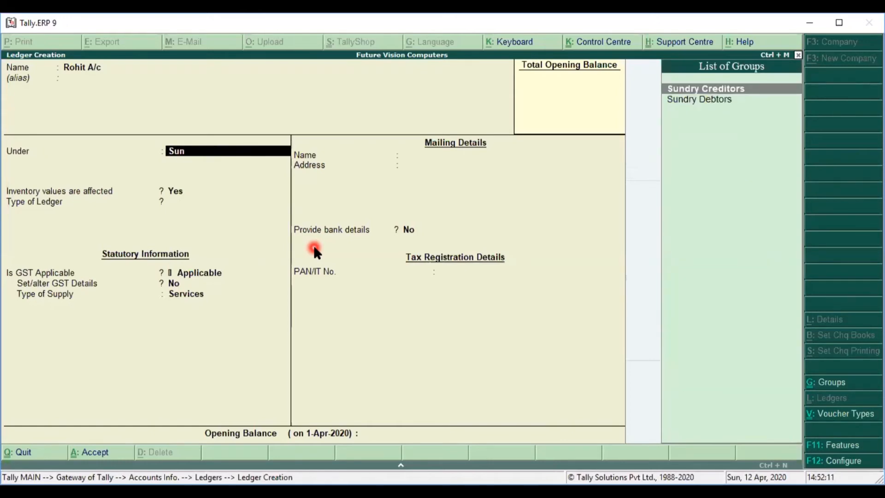
pyautogui.press('Return')
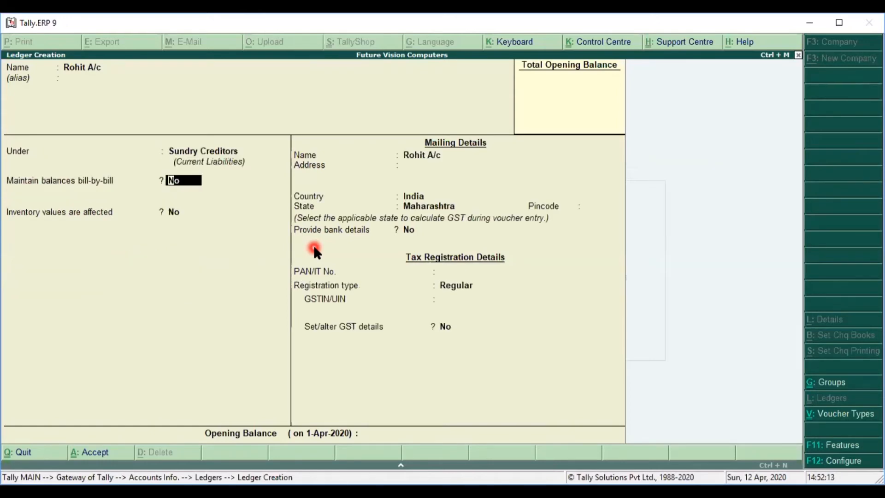
pyautogui.write('y')
pyautogui.press('Return')
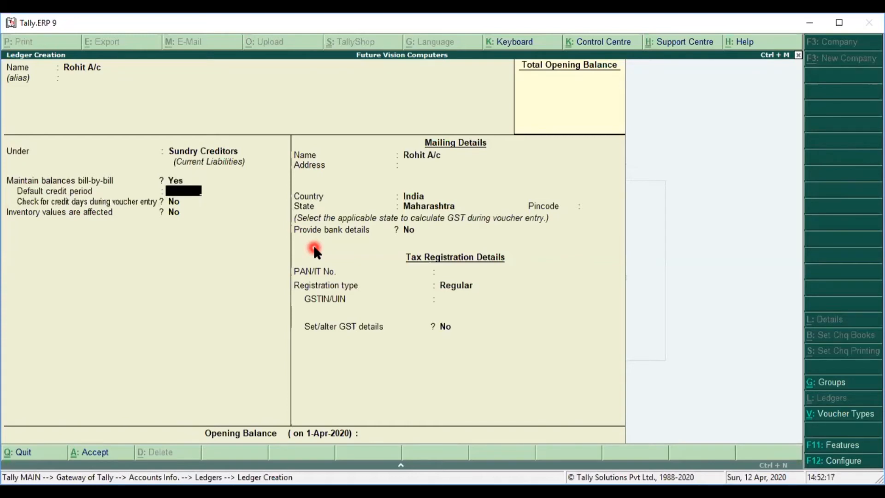
pyautogui.press('Return')
pyautogui.press('Return')
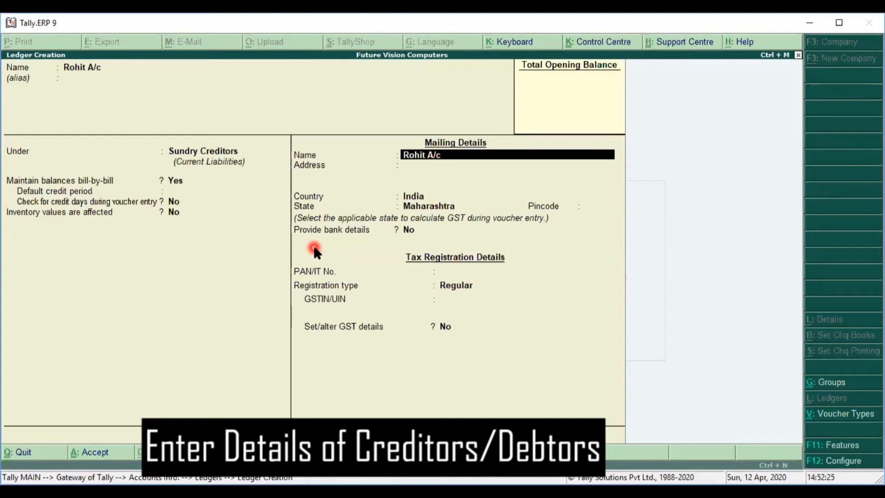
# Step: Skip the mailing and bank details, keep Regular registration with blank GSTIN/UIN, and accept the creditor ledger
pyautogui.press('Return')
pyautogui.press('Return')
pyautogui.press('Return')
pyautogui.press('Return')
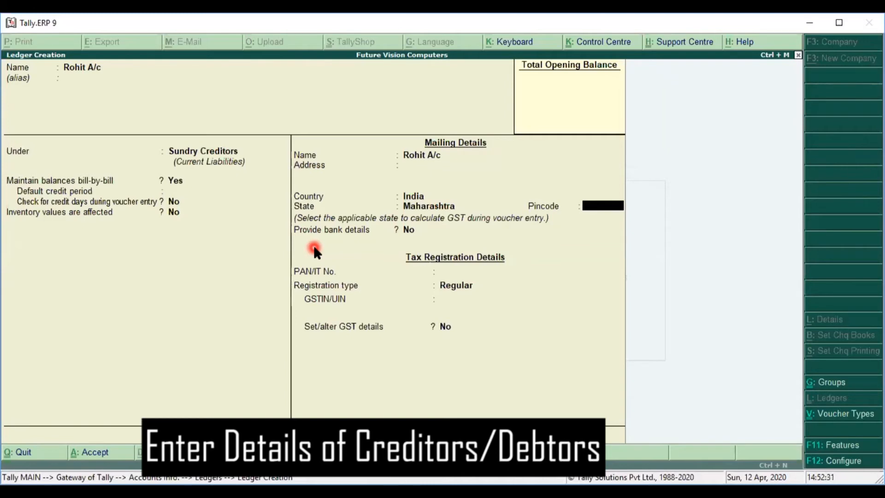
pyautogui.press('Return')
pyautogui.press('Return')
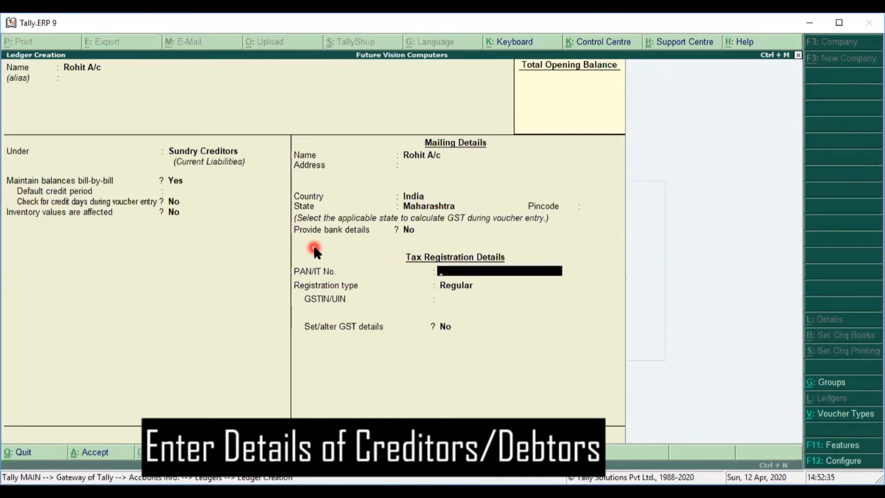
pyautogui.press('Return')
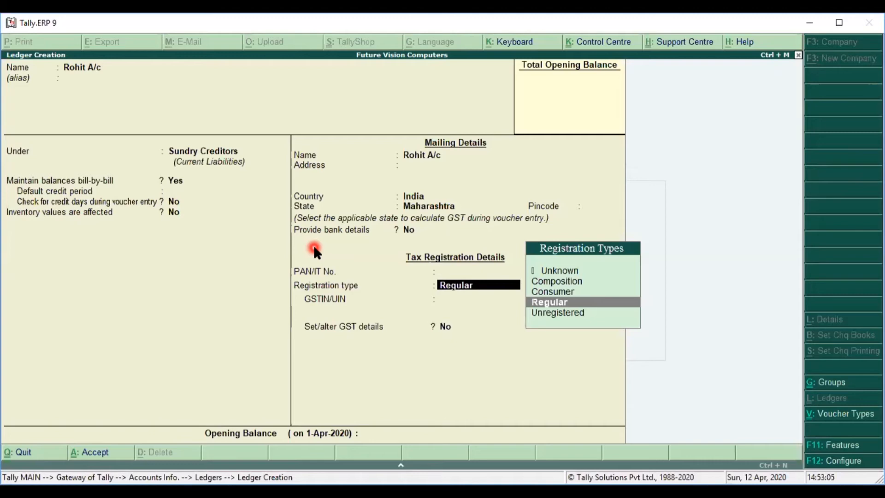
pyautogui.press('Return')
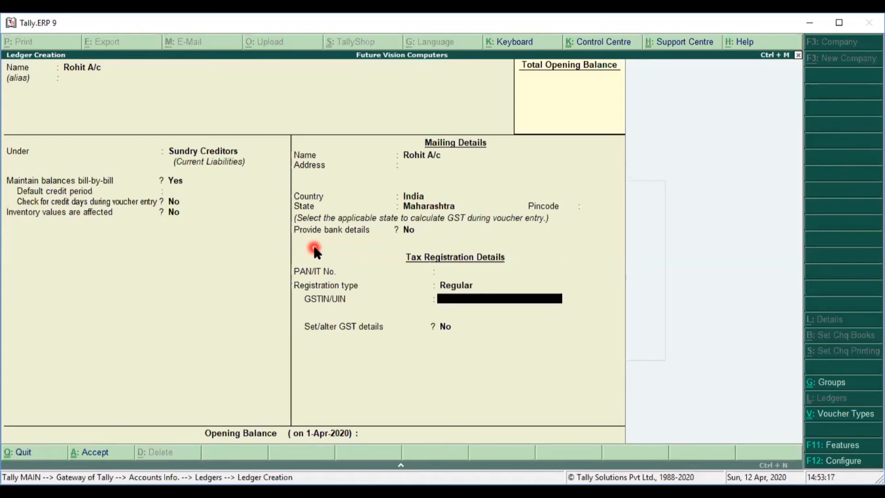
pyautogui.press('Return')
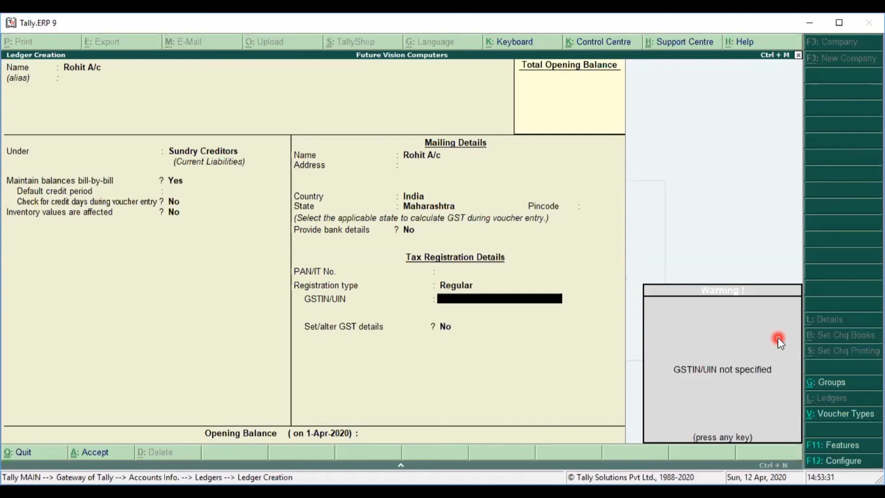
pyautogui.press('Return')
pyautogui.press('Return')
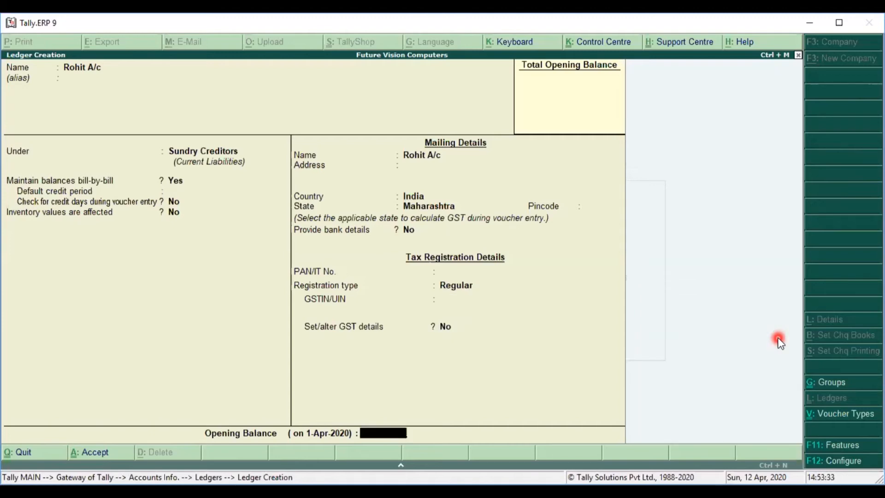
pyautogui.press('Return')
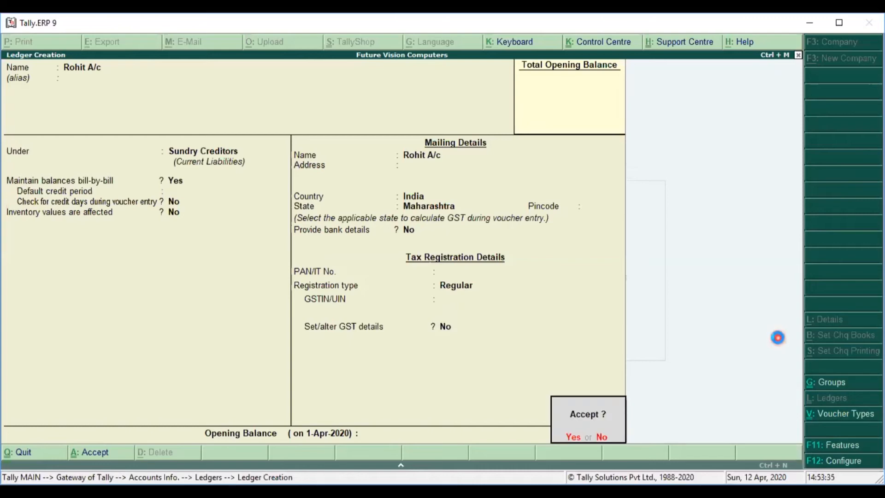
pyautogui.press('Return')
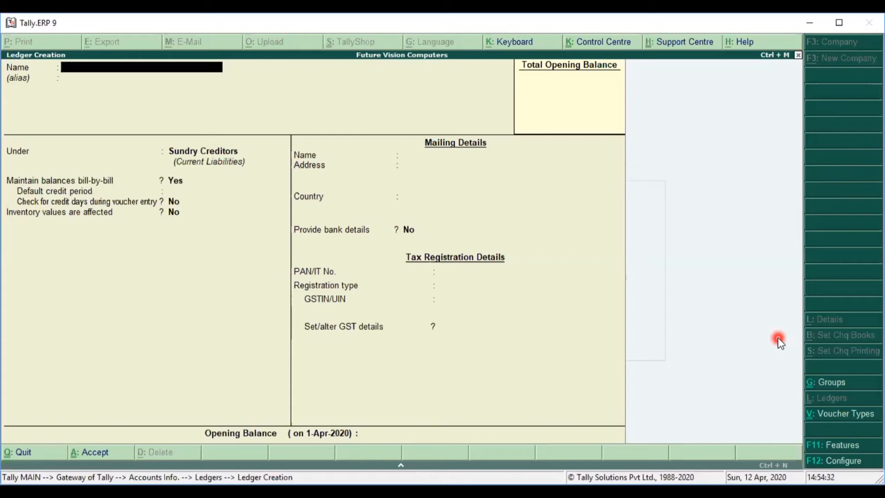
# Step: Escape from the empty Ledger Creation form and confirm quitting with Y
pyautogui.press('Escape')
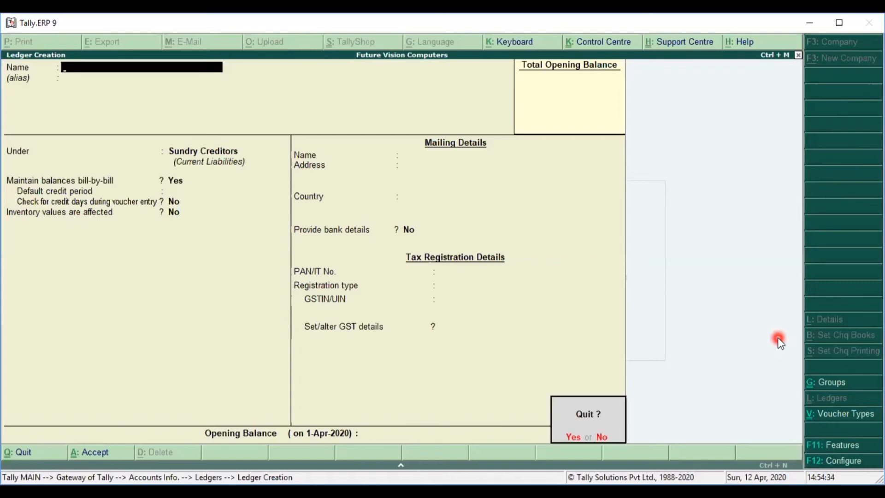
pyautogui.press('y')
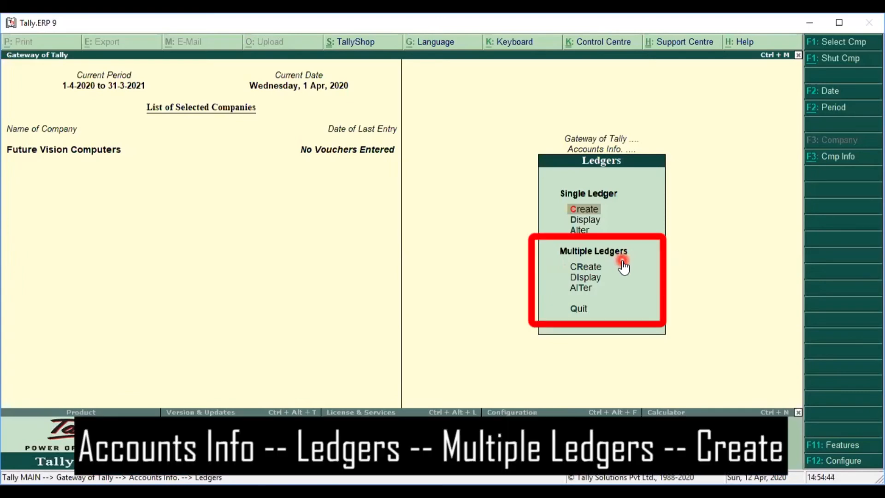
# Step: Choose Multiple Ledgers > Create from the Ledgers menu
pyautogui.press('Down')
pyautogui.press('Down')
pyautogui.press('Down')
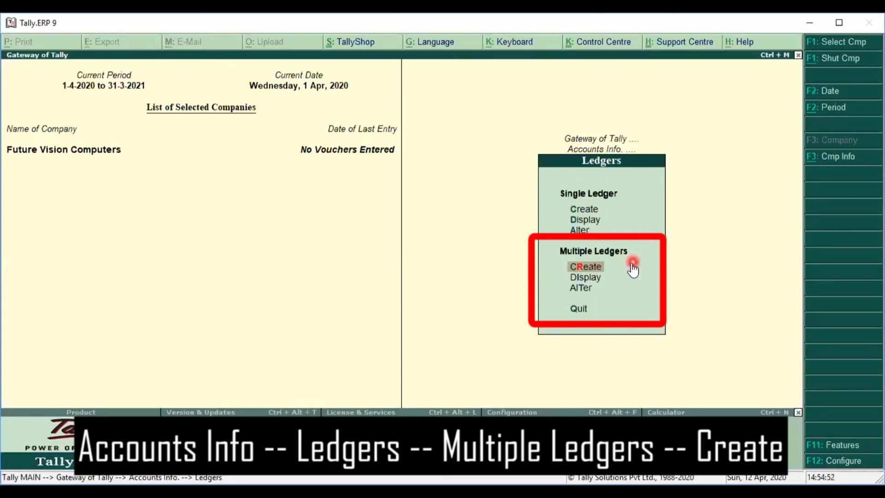
pyautogui.click(623, 271)
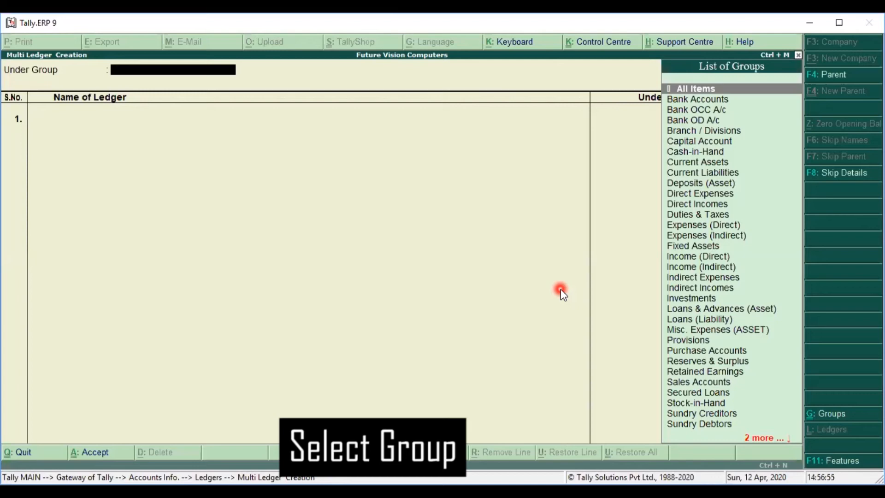
# Step: Under Sundry Creditors, enter three supplier ledgers with blank opening balances and accept them
pyautogui.write('Su')
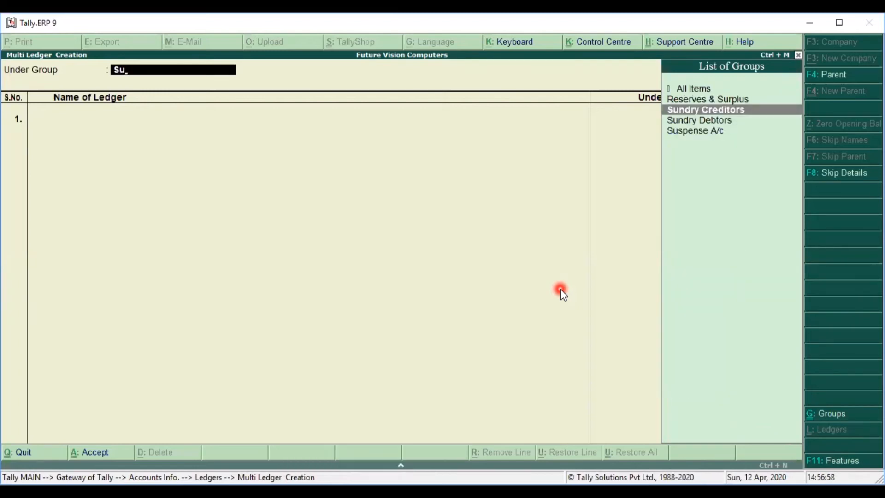
pyautogui.press('Return')
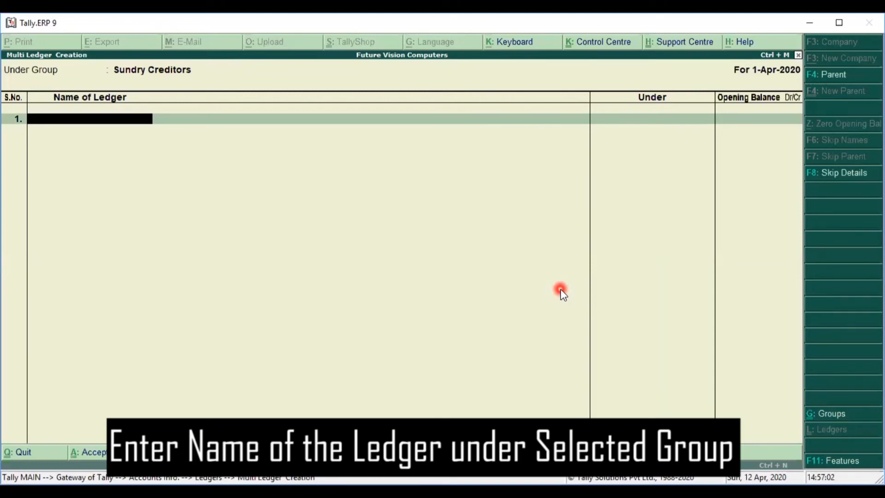
pyautogui.write('Ram A/c')
pyautogui.press('Return')
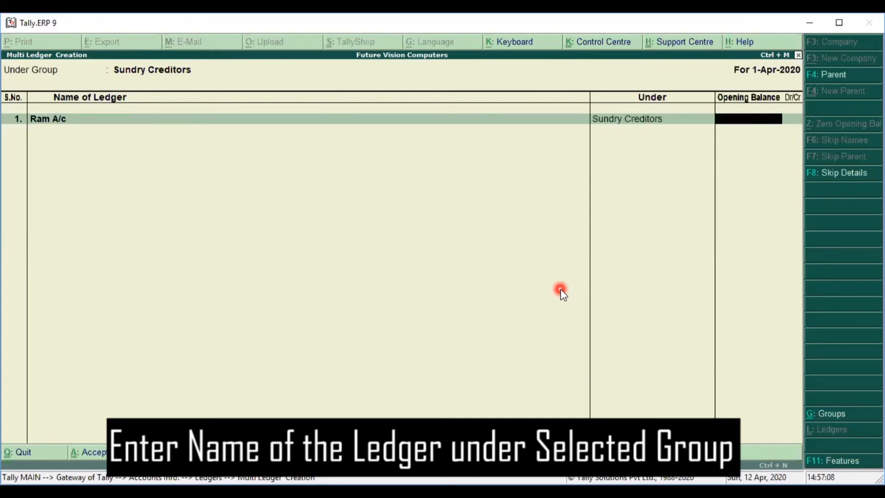
pyautogui.press('Return')
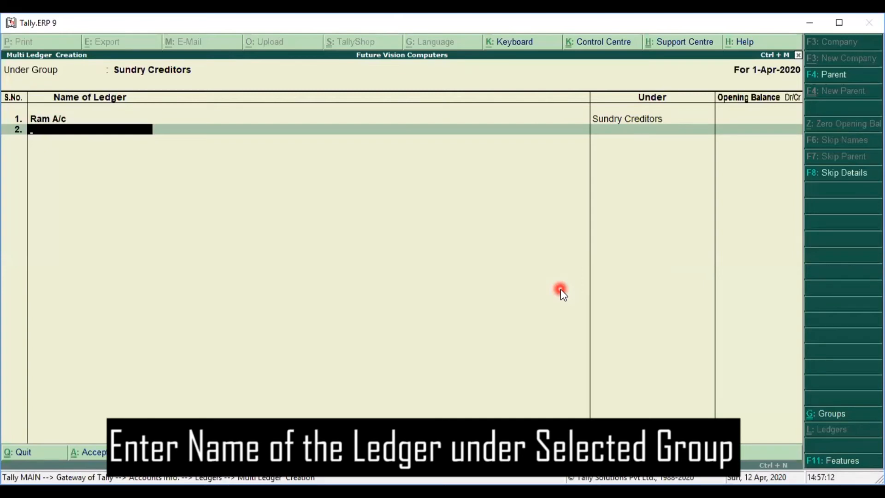
pyautogui.write('Shyam A/c')
pyautogui.press('Return')
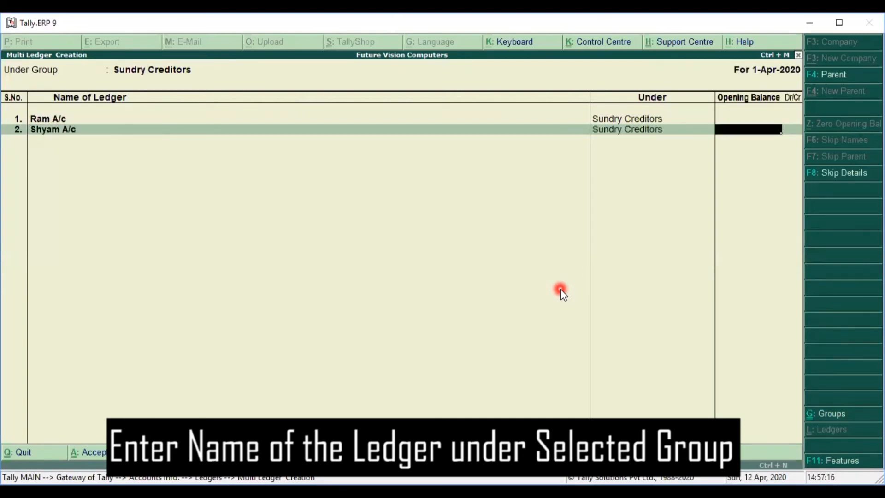
pyautogui.press('Return')
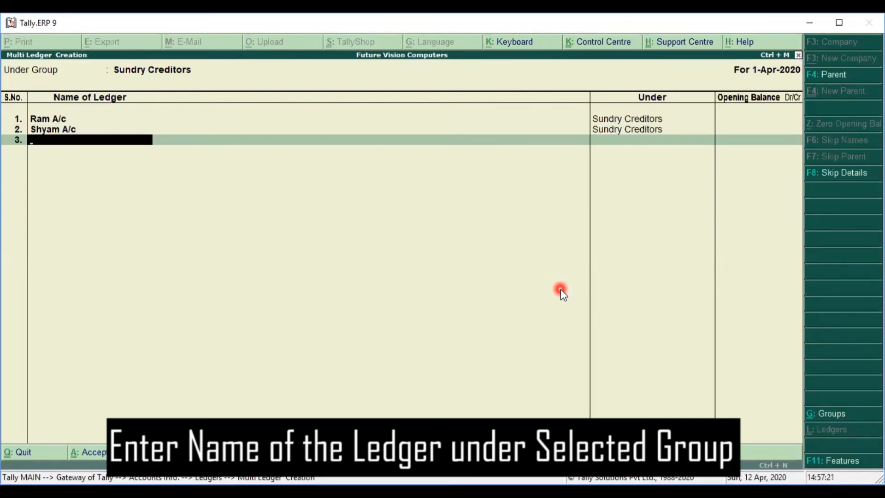
pyautogui.write('Amit a/c')
pyautogui.press('Return')
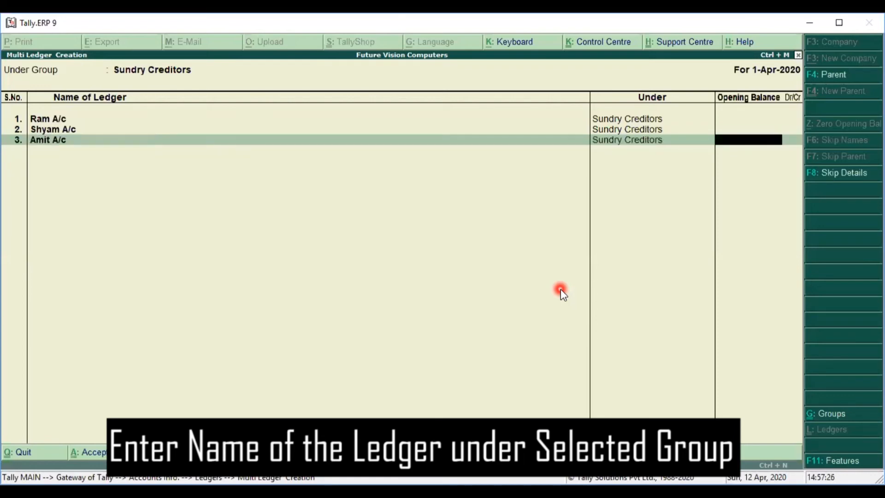
pyautogui.press('Return')
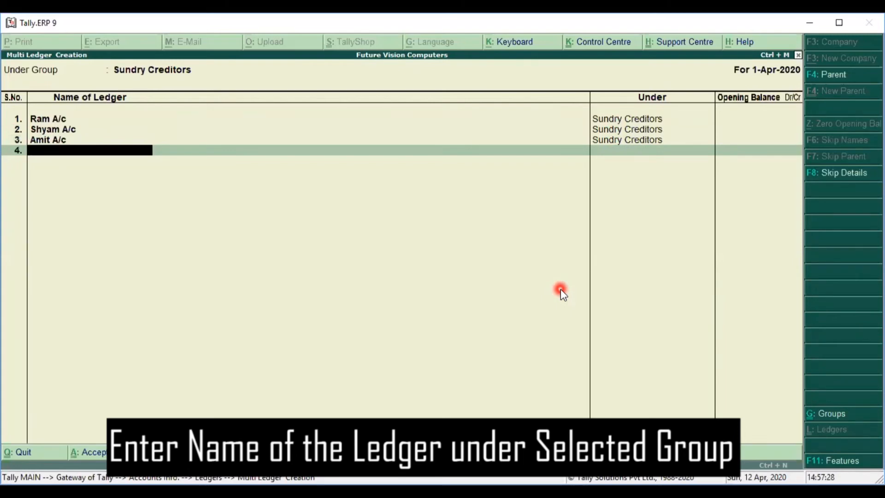
pyautogui.press('Return')
pyautogui.press('Return')
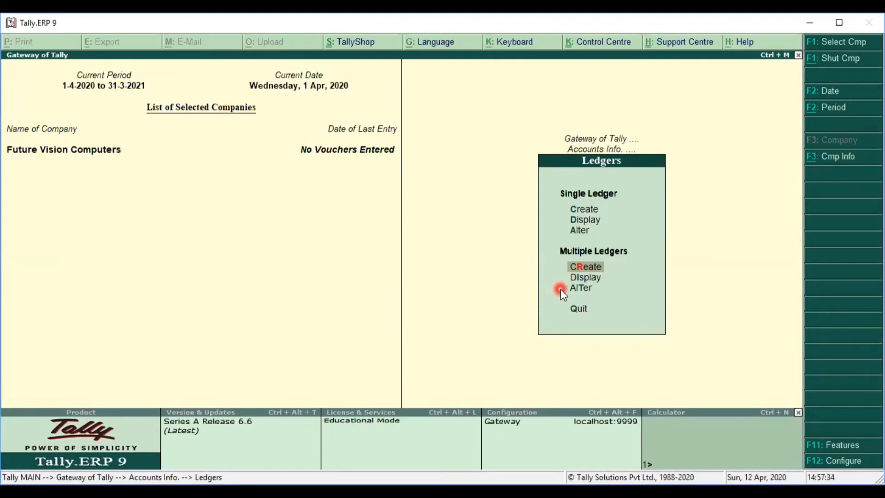
# Step: Reopen Multi Ledger Creation with Sundry Debtors as the group and enter the first customer ledger
pyautogui.press('Return')
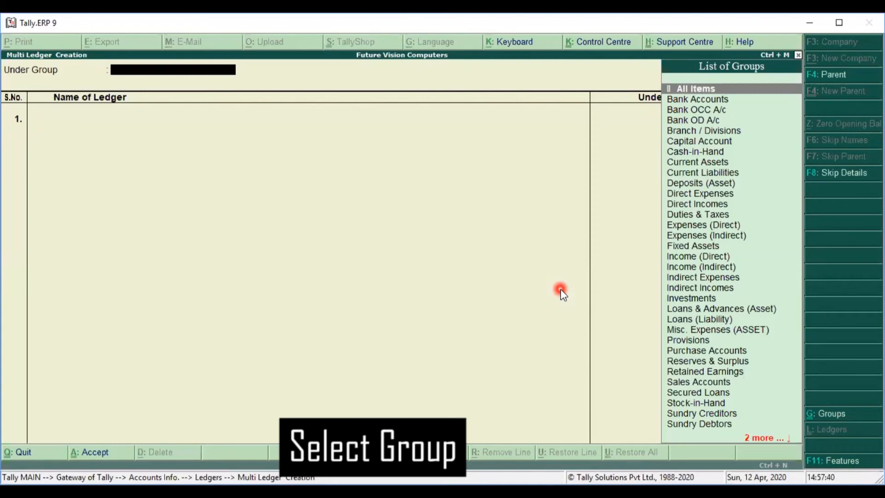
pyautogui.write('Sun')
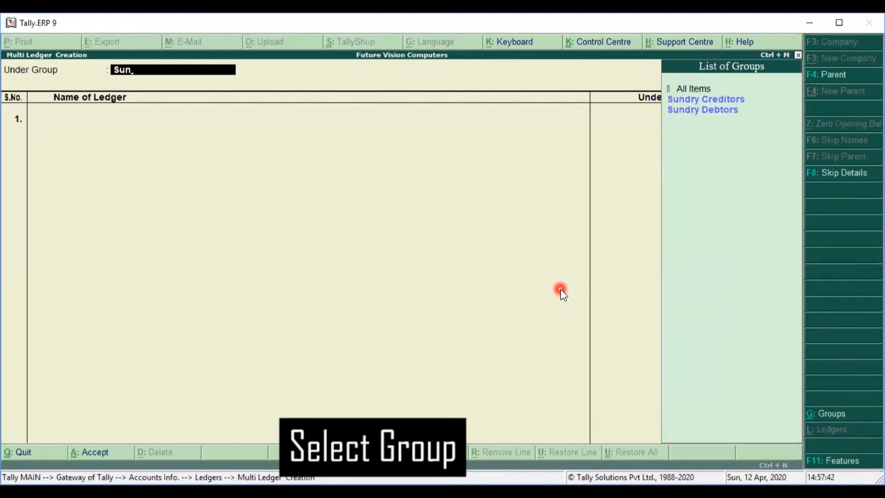
pyautogui.press('Down')
pyautogui.press('Return')
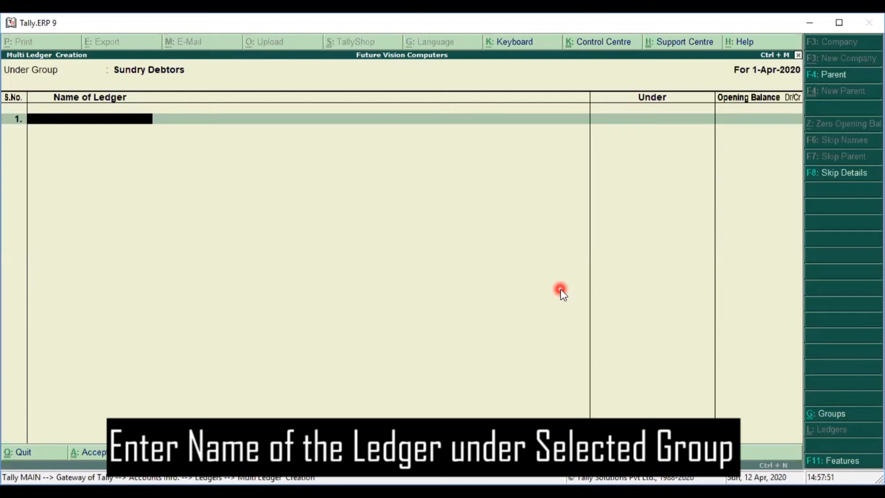
pyautogui.write('Rohan A/c')
pyautogui.press('Return')
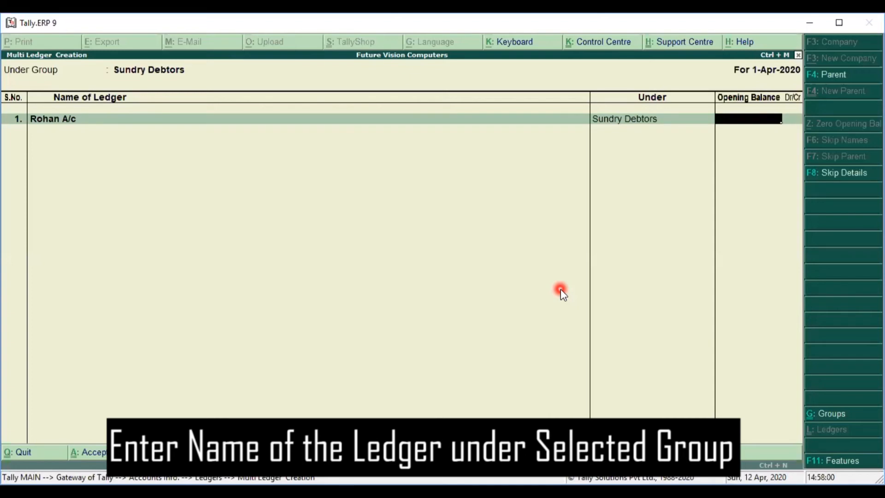
pyautogui.press('Return')
# Step: Add the second and third customer ledgers with blank balances and accept all three
pyautogui.write('Shubha')
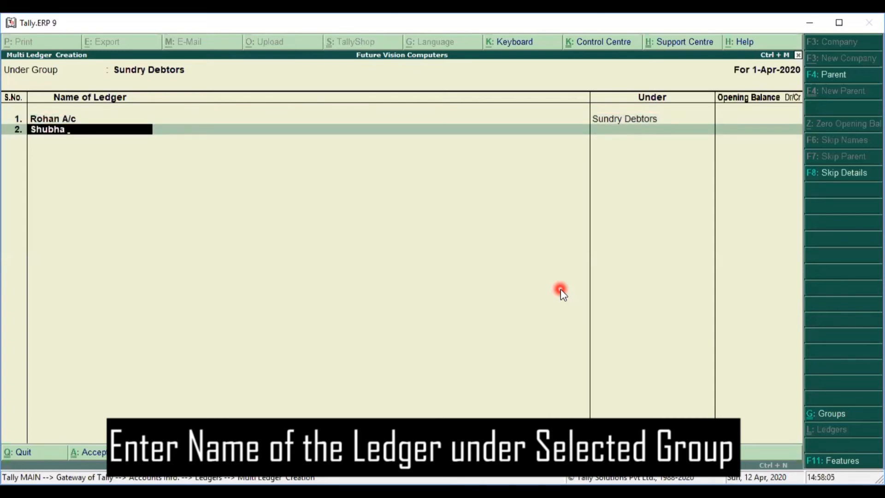
pyautogui.write(' m A/c')
pyautogui.press('Return')
pyautogui.press('Return')
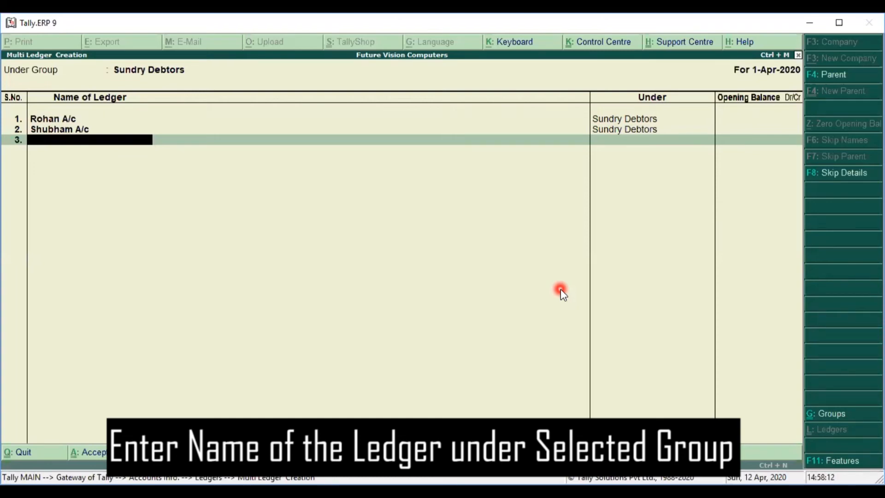
pyautogui.write('Ritika A/c')
pyautogui.press('Return')
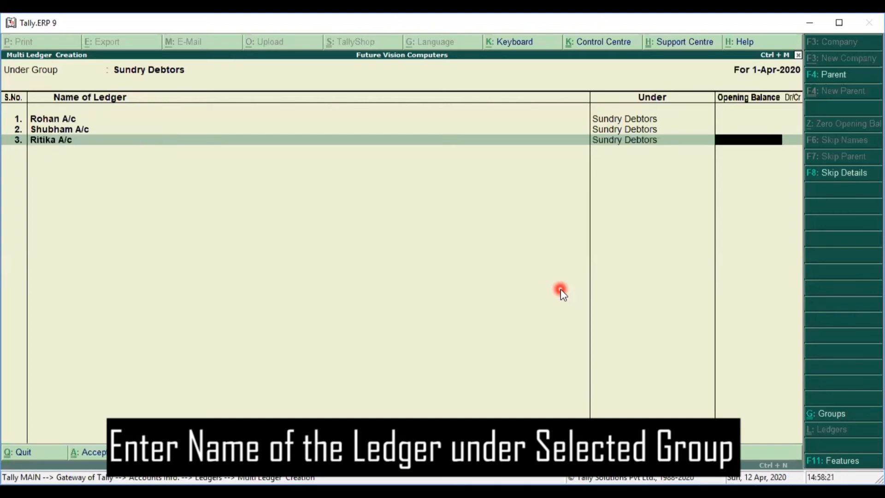
pyautogui.press('Return')
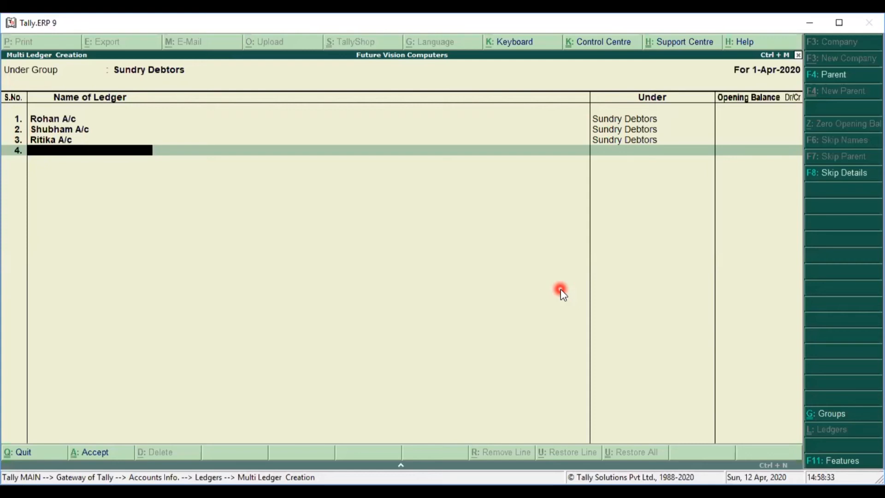
pyautogui.press('Return')
pyautogui.press('Return')
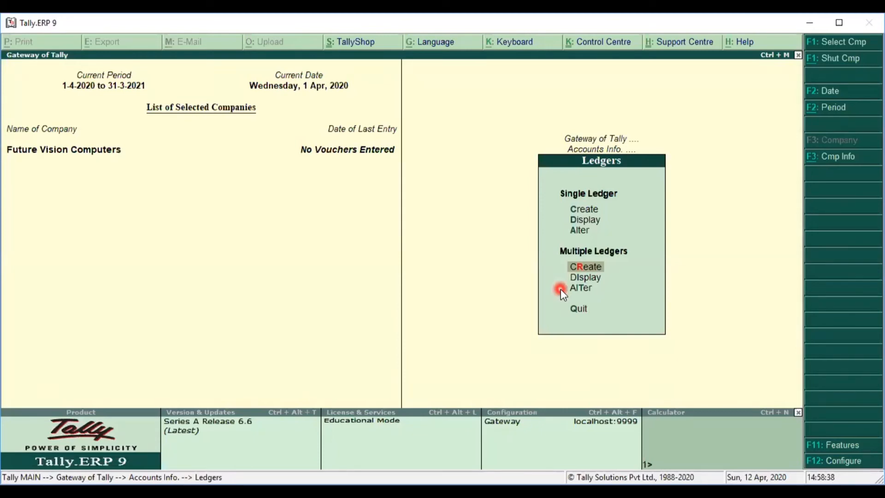
# Step: Under Duties & Taxes, enter Cgst, Sgst and Igst ledgers with blank opening balances and accept
pyautogui.press('Return')
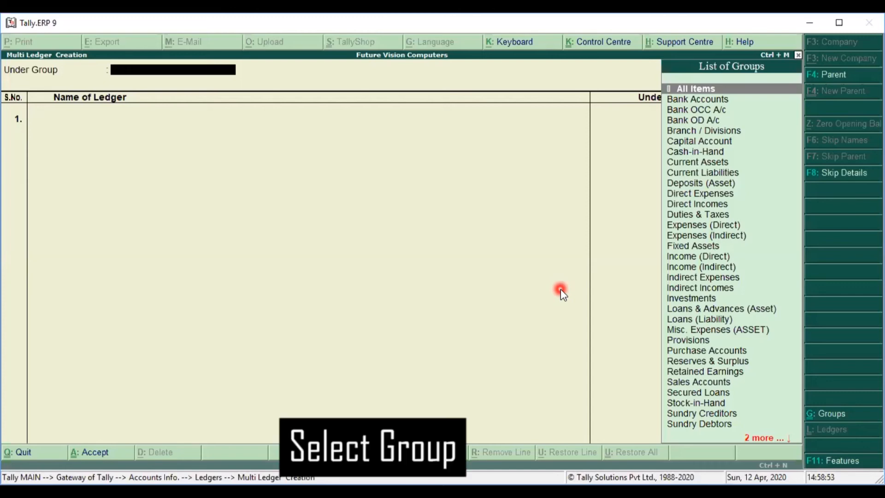
pyautogui.write('Du')
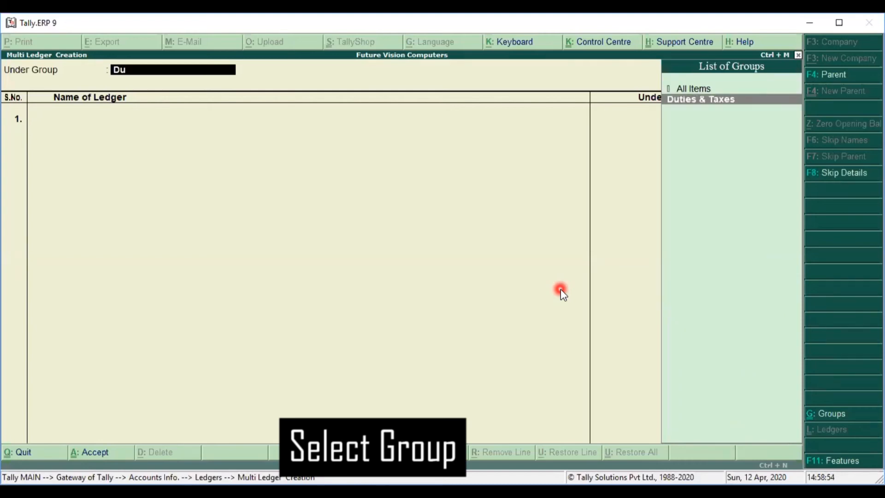
pyautogui.press('Return')
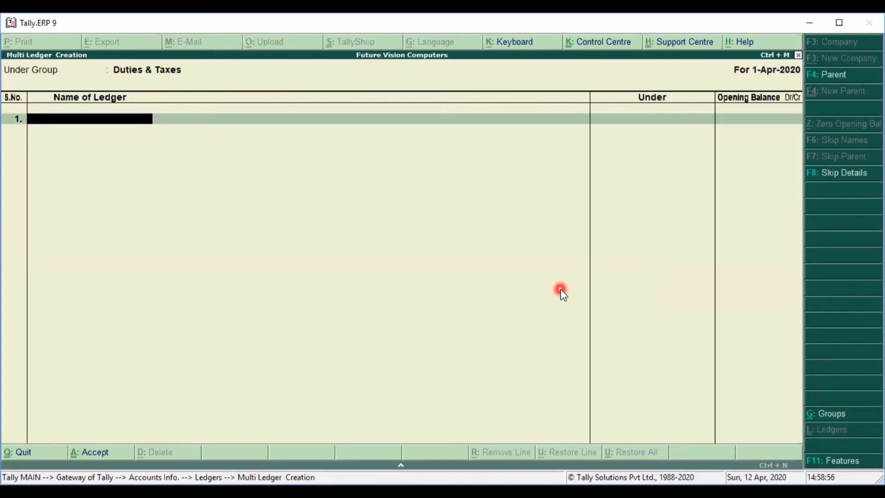
pyautogui.write('Cgst')
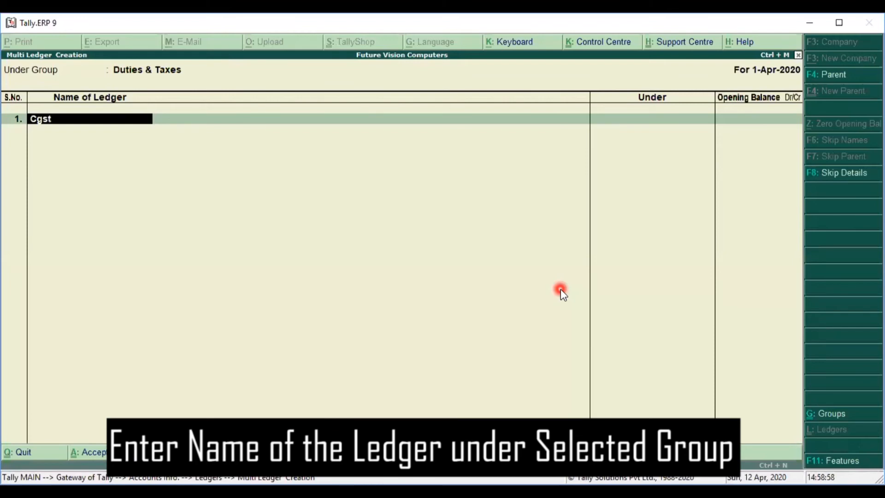
pyautogui.press('Return')
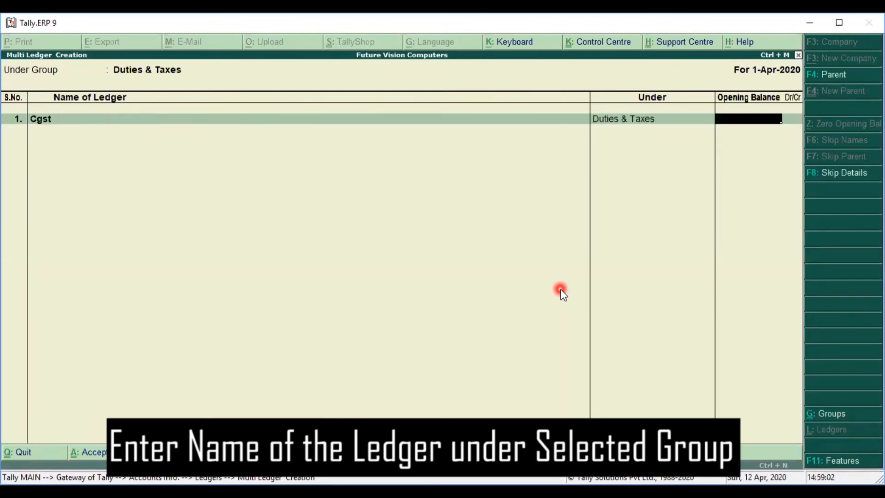
pyautogui.press('Return')
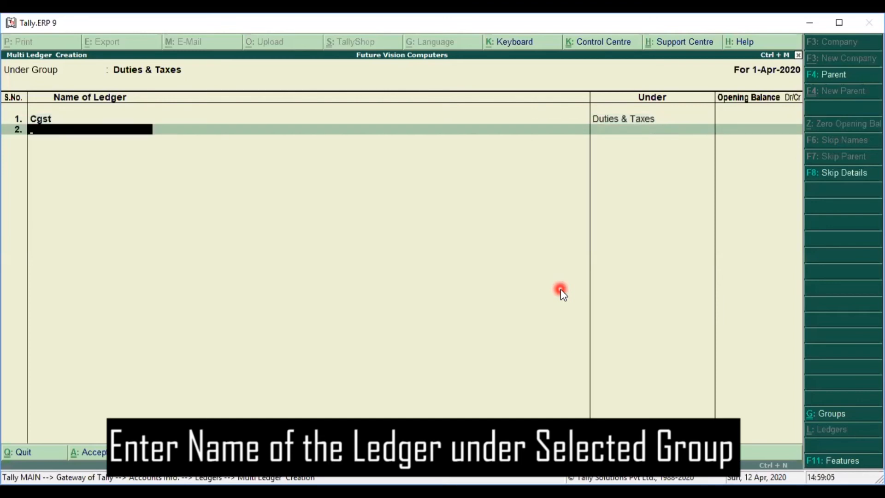
pyautogui.write('Sgst')
pyautogui.press('Return')
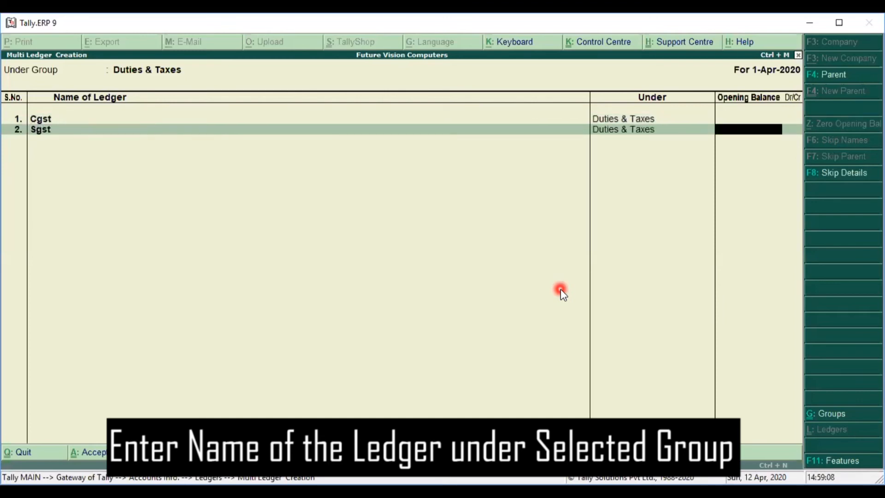
pyautogui.press('Return')
pyautogui.write('Igst')
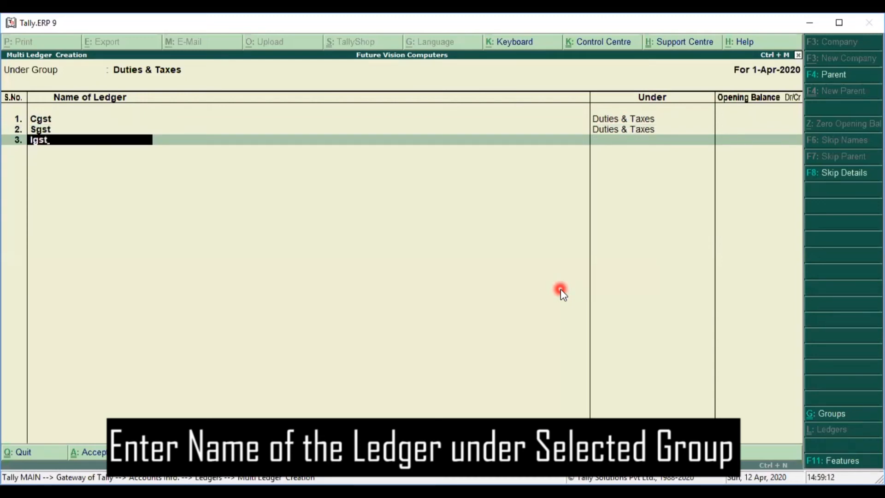
pyautogui.press('Return')
pyautogui.press('Return')
pyautogui.press('Return')
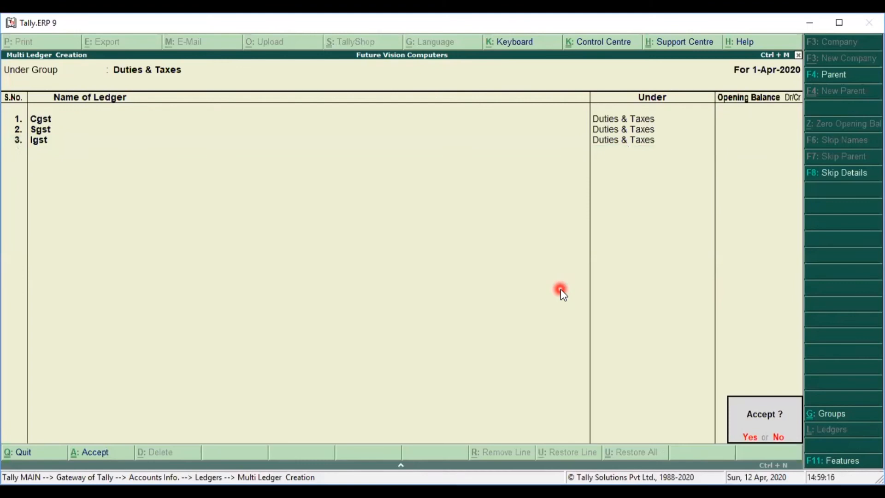
pyautogui.press('Return')
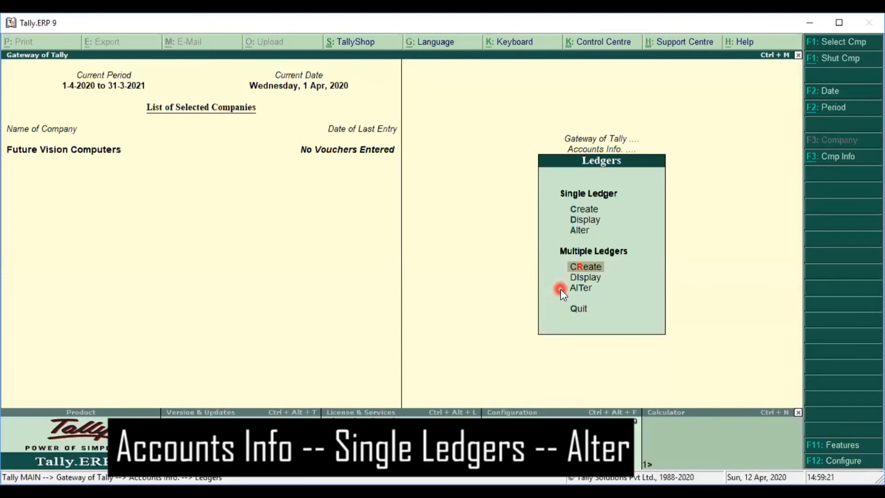
# Step: View the existing ledgers via Single Ledger Alter, then escape back to Accounts Info
pyautogui.press('Up')
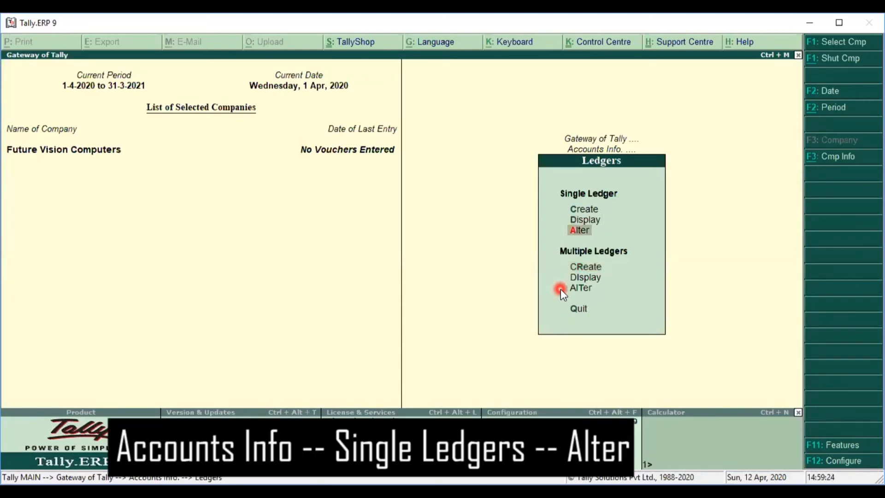
pyautogui.press('Down')
pyautogui.press('Down')
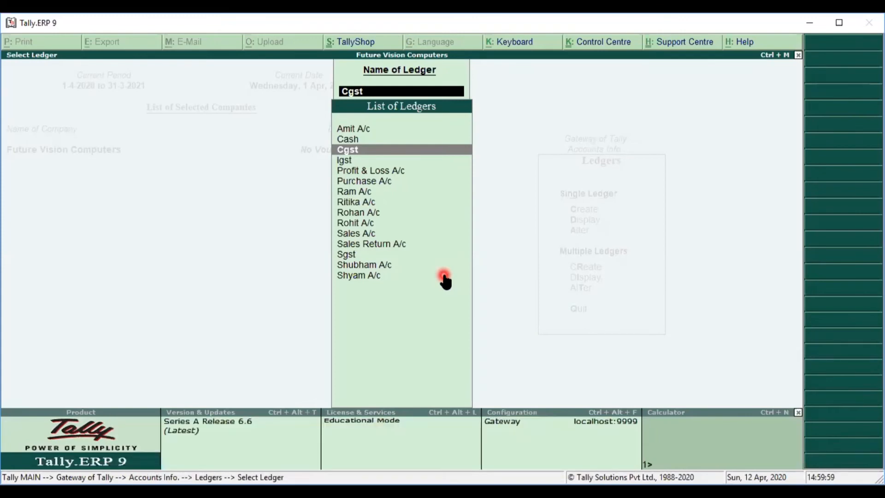
pyautogui.press('Escape')
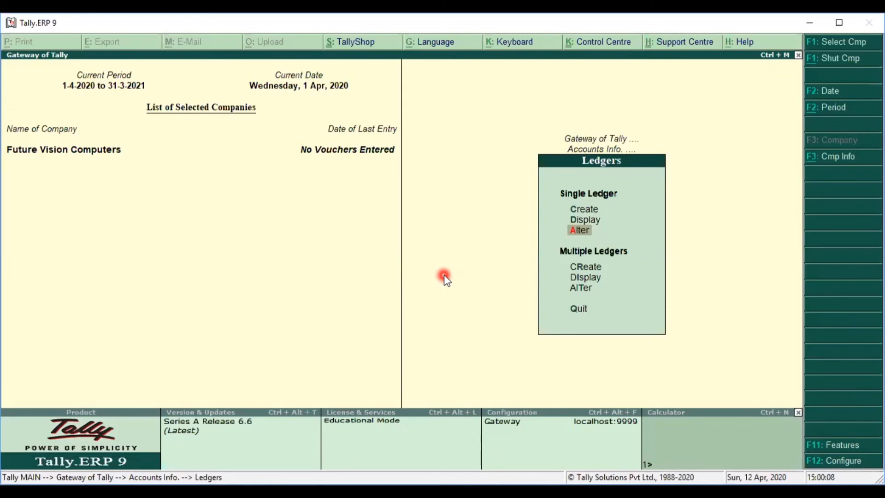
pyautogui.press('Escape')
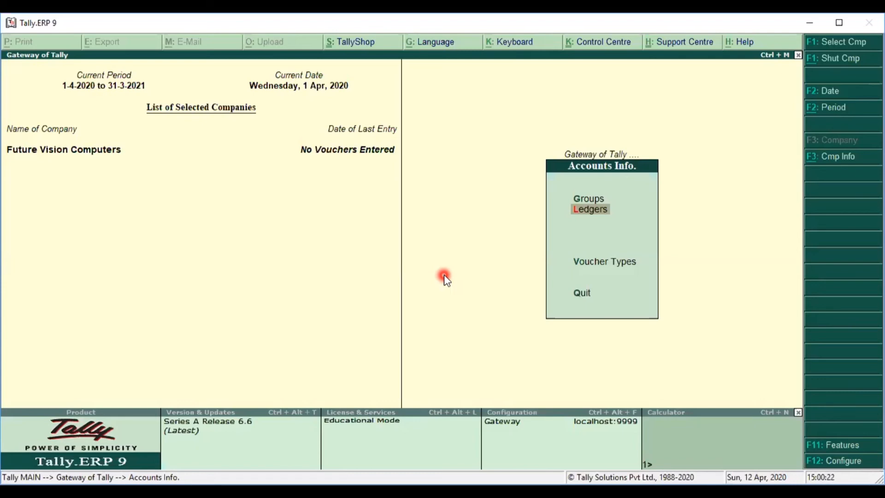
# Step: Go from Gateway of Tally into Inventory Info's Stock Group creation form
pyautogui.press('Escape')
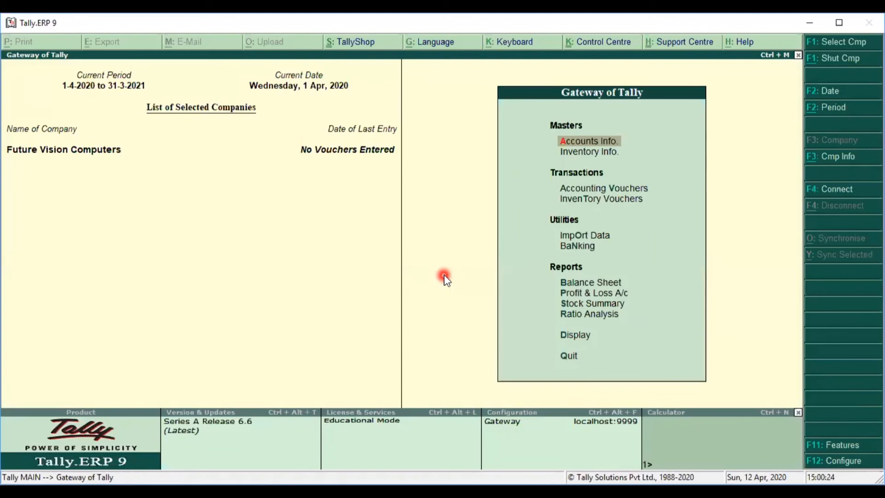
pyautogui.press('Down')
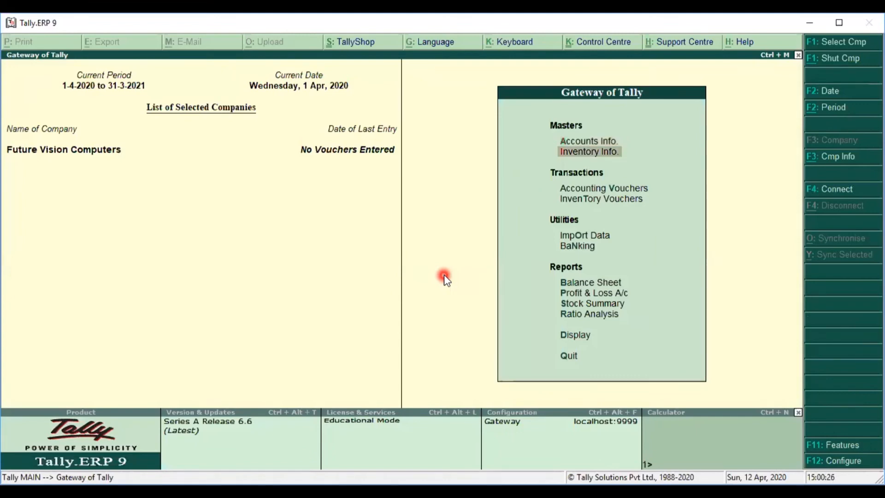
pyautogui.press('Return')
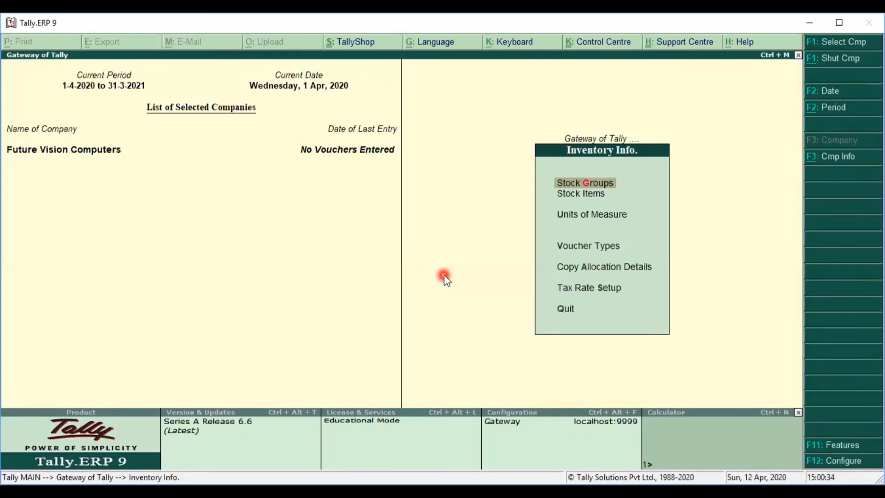
pyautogui.press('Down')
pyautogui.press('Down')
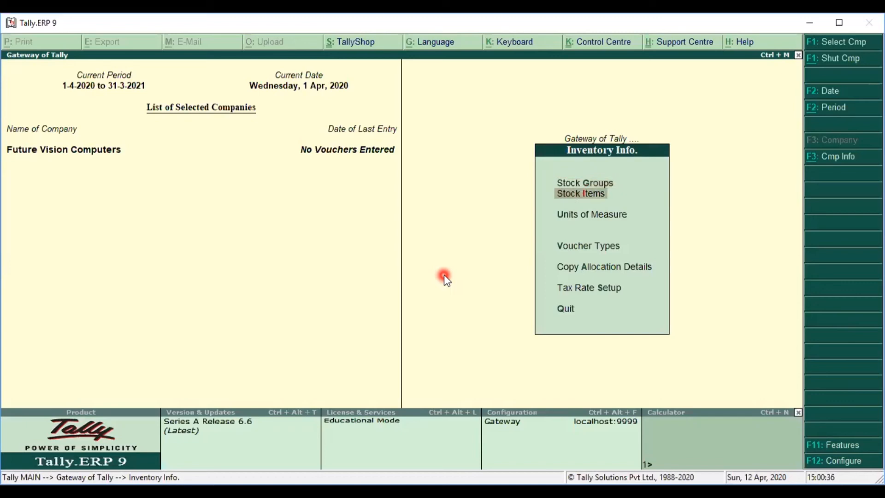
pyautogui.press('Up')
pyautogui.press('Up')
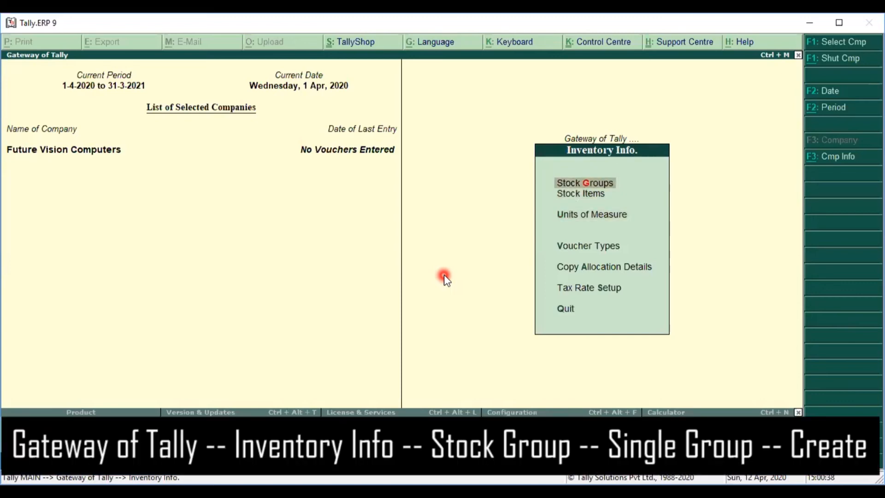
pyautogui.press('Return')
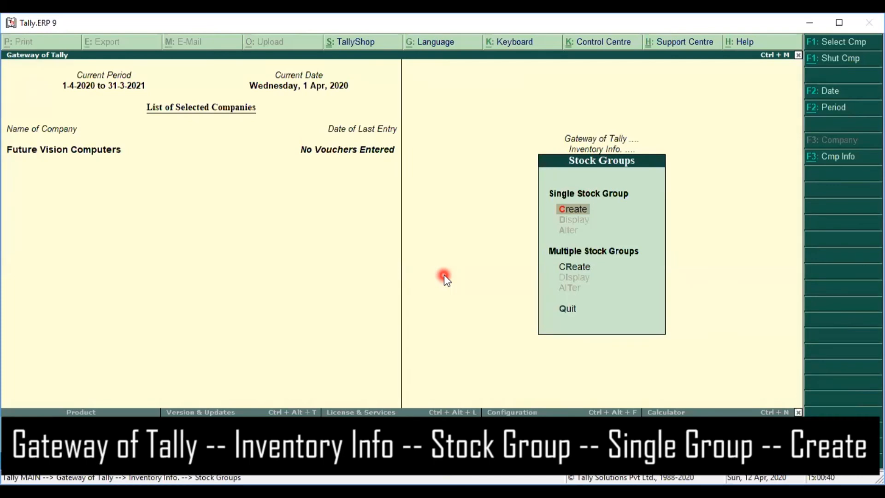
pyautogui.press('Return')
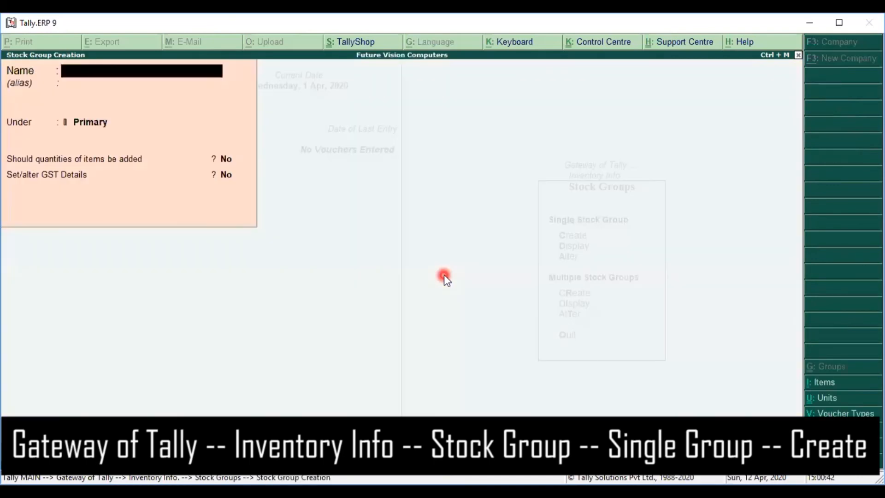
# Step: Create the Electronics stock group under Primary with quantities added set to Yes, and accept it
pyautogui.write('Electr')
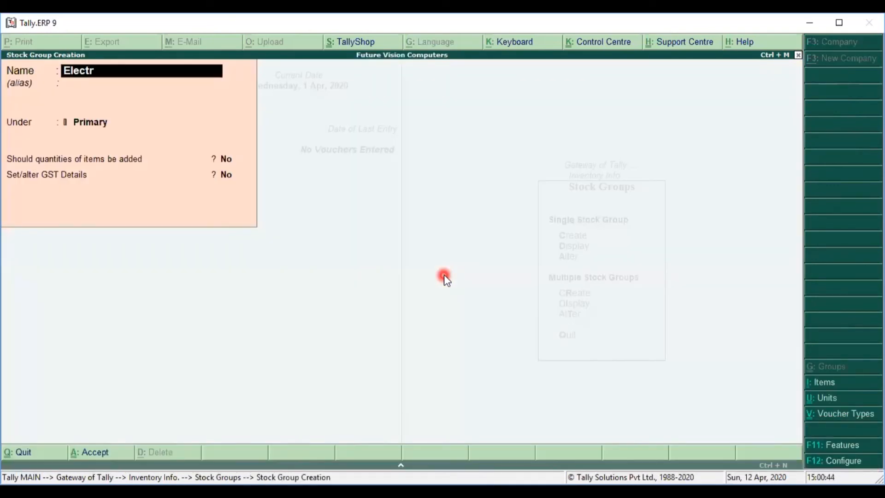
pyautogui.press('BackSpace')
pyautogui.write('ronics')
pyautogui.press('Return')
pyautogui.press('Return')
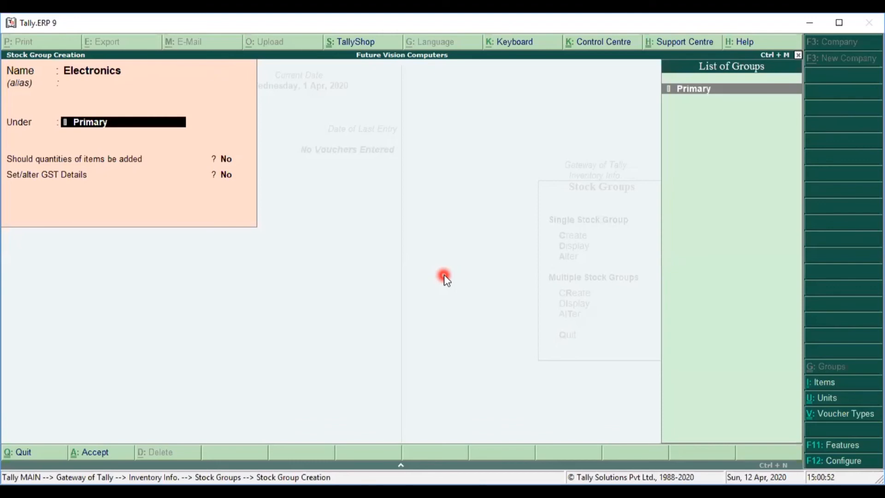
pyautogui.press('Return')
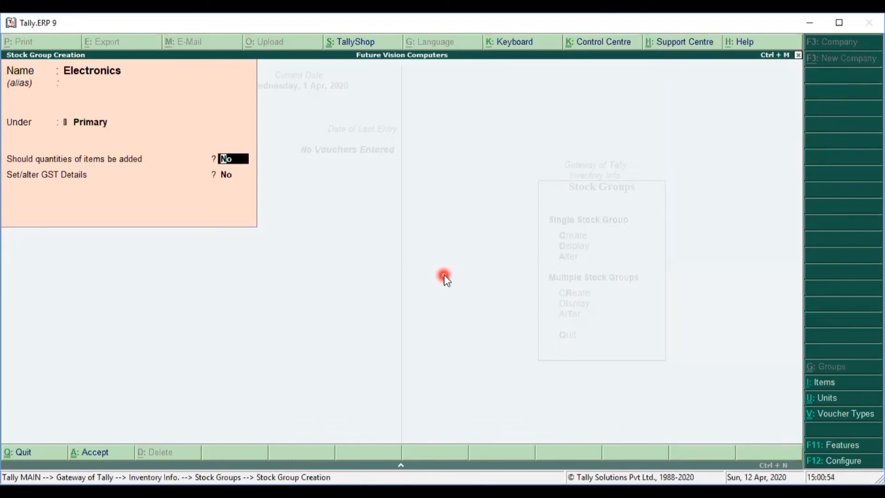
pyautogui.press('y')
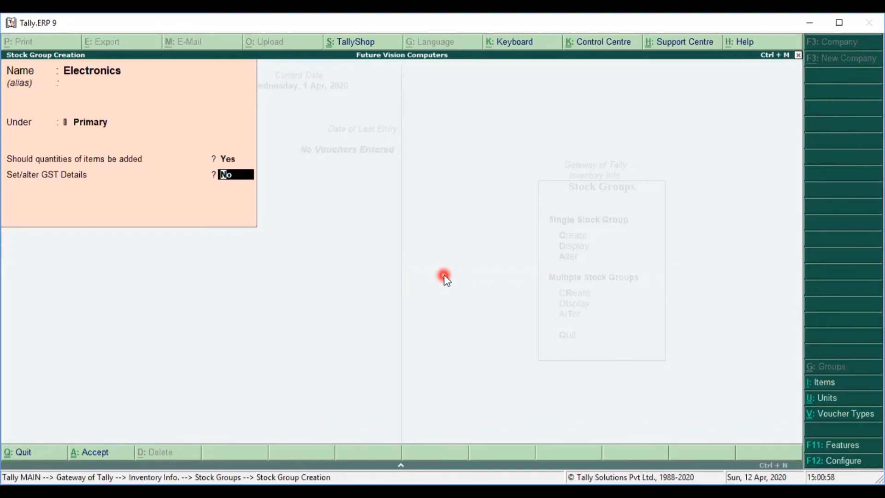
pyautogui.press('Return')
pyautogui.click(444, 275)
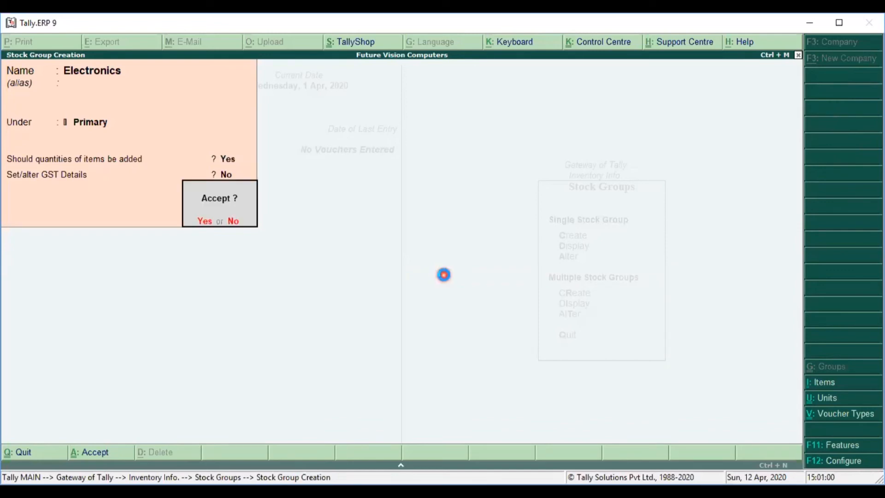
pyautogui.press('Return')
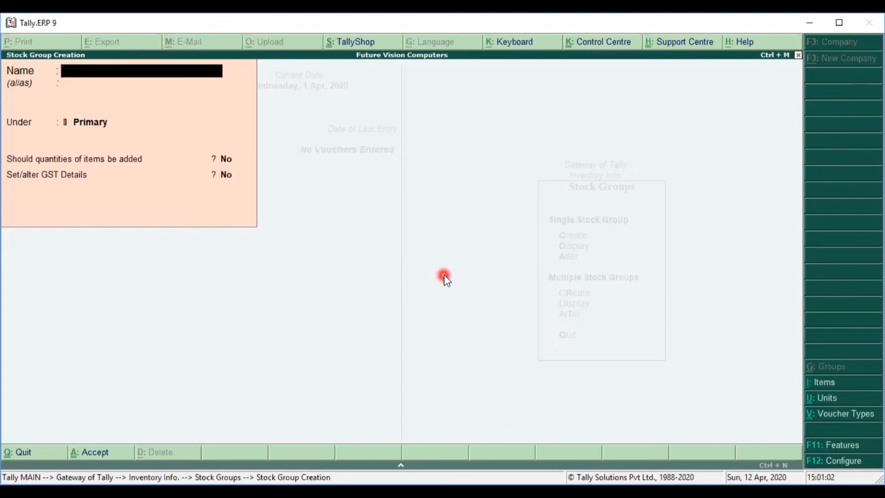
# Step: Quit the stock group form back to the Inventory Info menu
pyautogui.press('Escape')
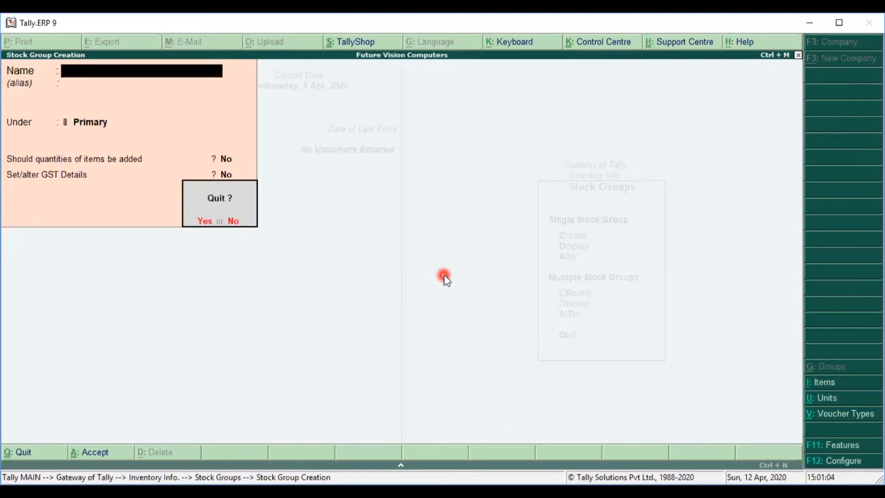
pyautogui.press('Return')
pyautogui.press('Down')
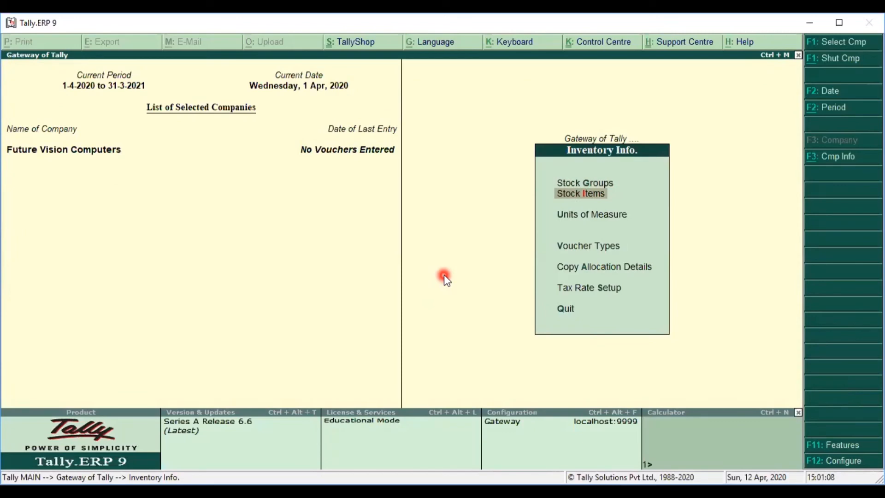
# Step: Create a simple unit with symbol pcs, formal name Pieces, UQC PCS-PIECES and 0 decimal places
pyautogui.press('Down')
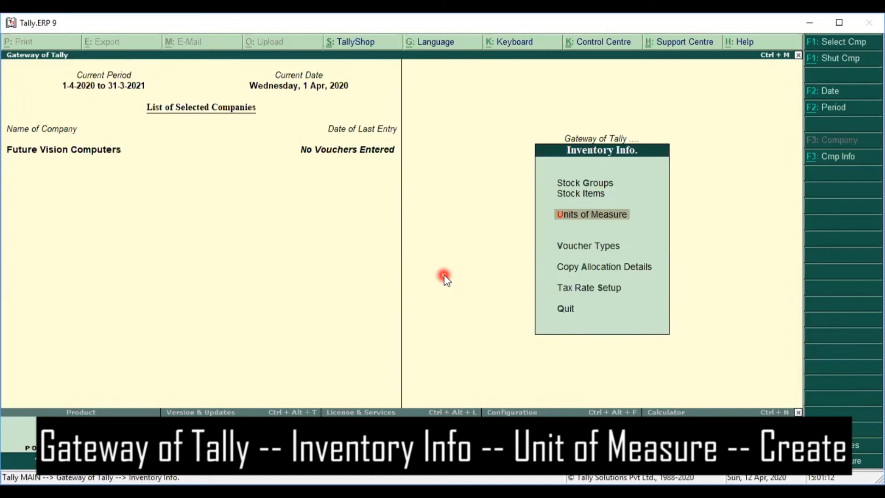
pyautogui.press('Return')
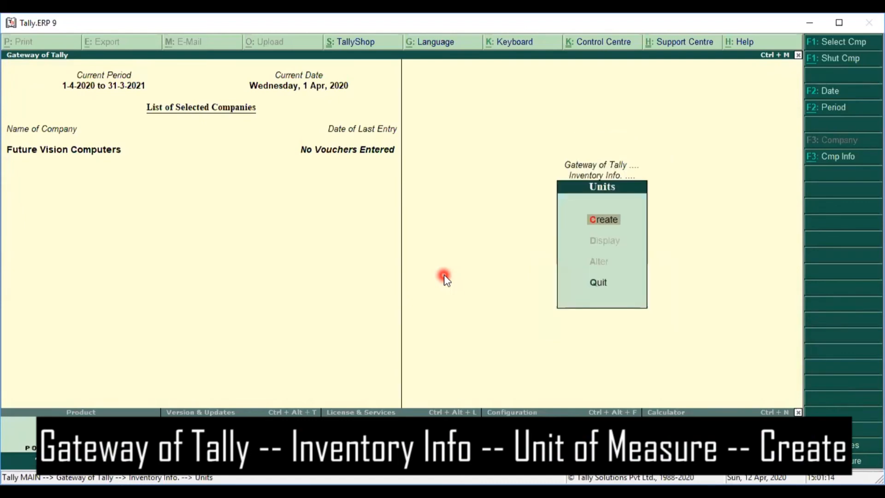
pyautogui.press('Return')
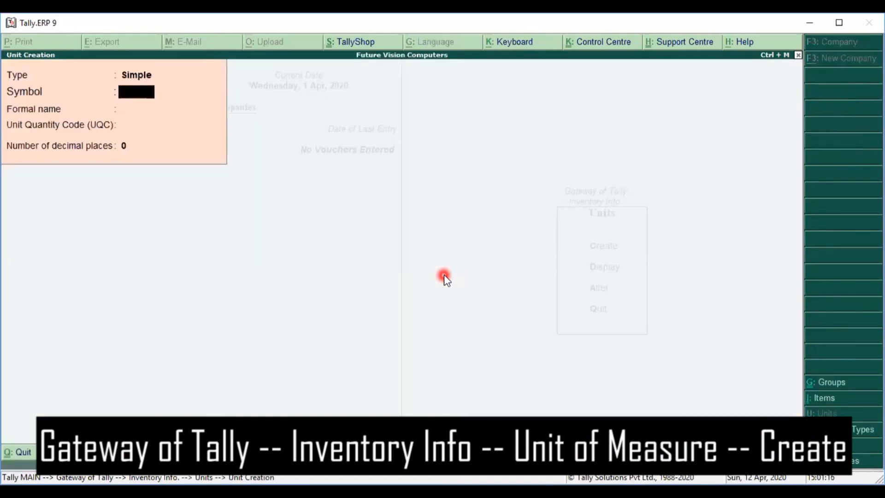
pyautogui.write('pcs')
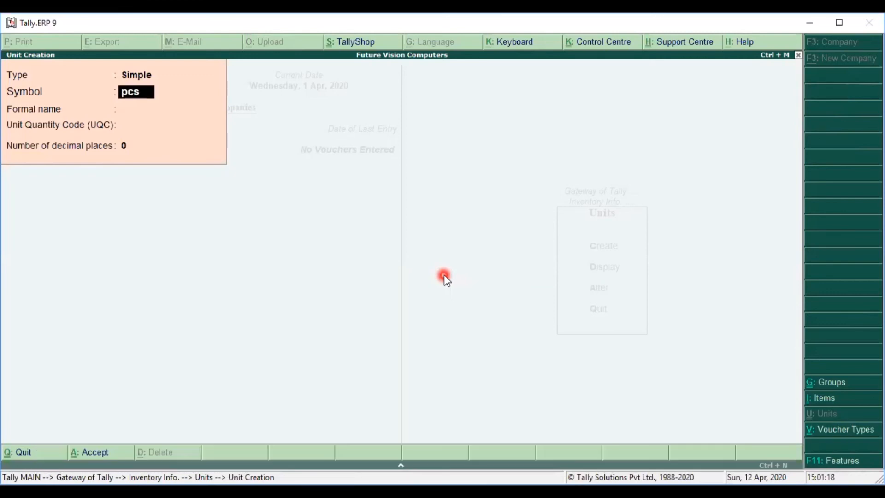
pyautogui.press('Return')
pyautogui.write('Pie')
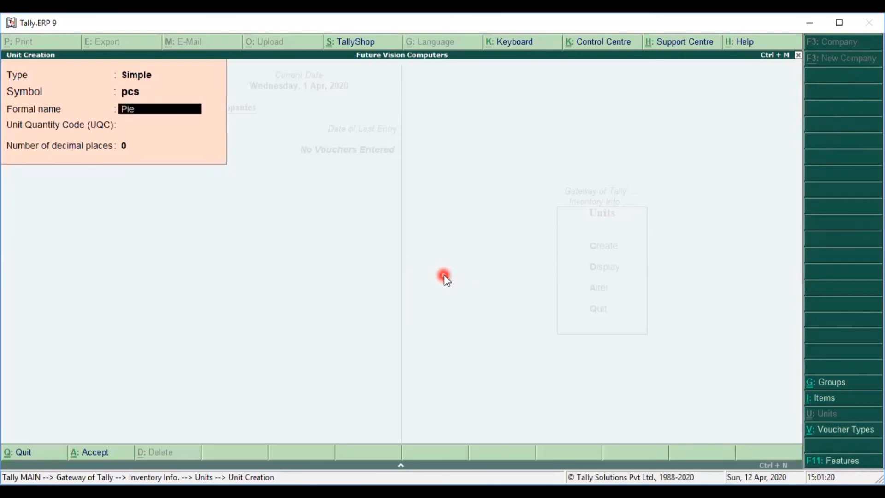
pyautogui.press('BackSpace')
pyautogui.write('eces')
pyautogui.press('Return')
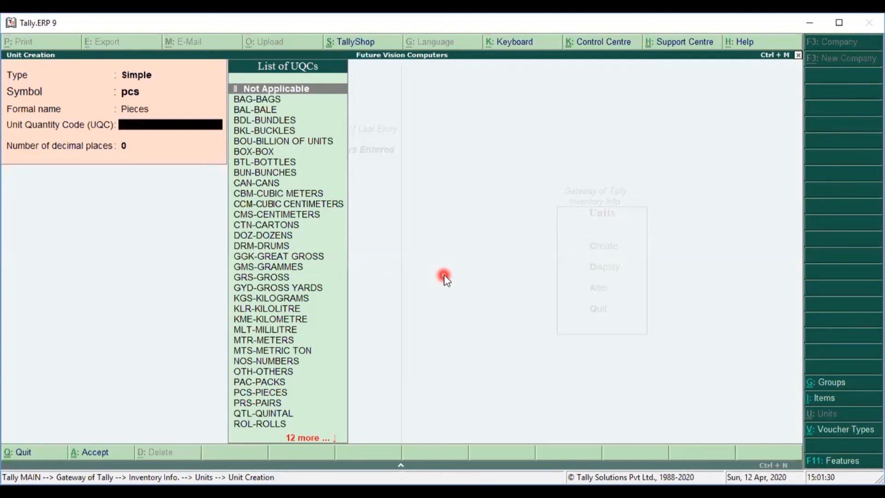
pyautogui.write('pc')
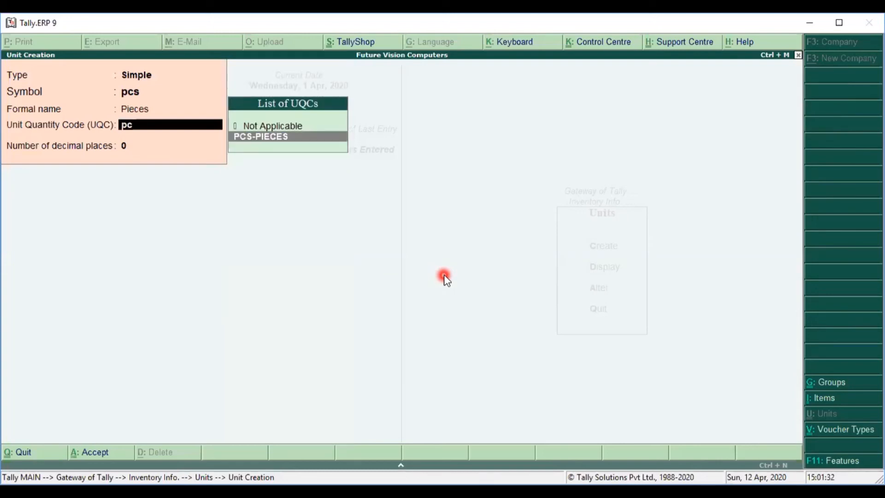
pyautogui.press('Return')
pyautogui.press('Return')
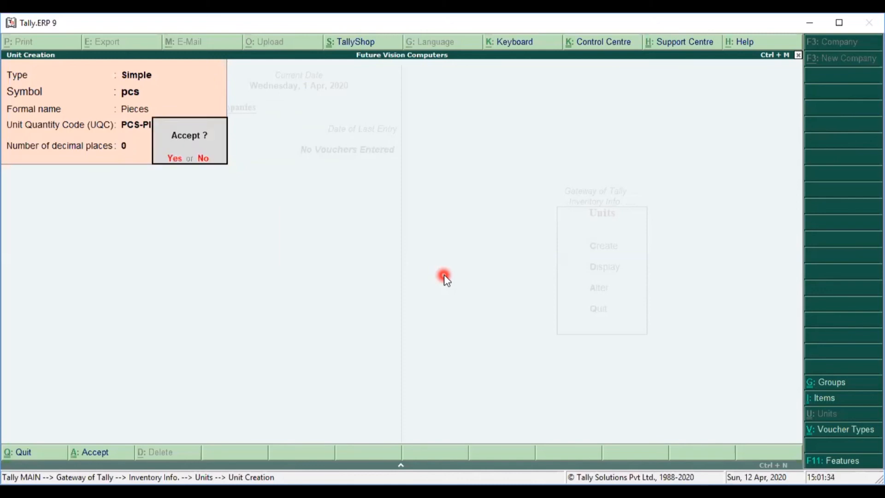
# Step: Save the pcs unit and return to the Inventory Info menu
pyautogui.press('Return')
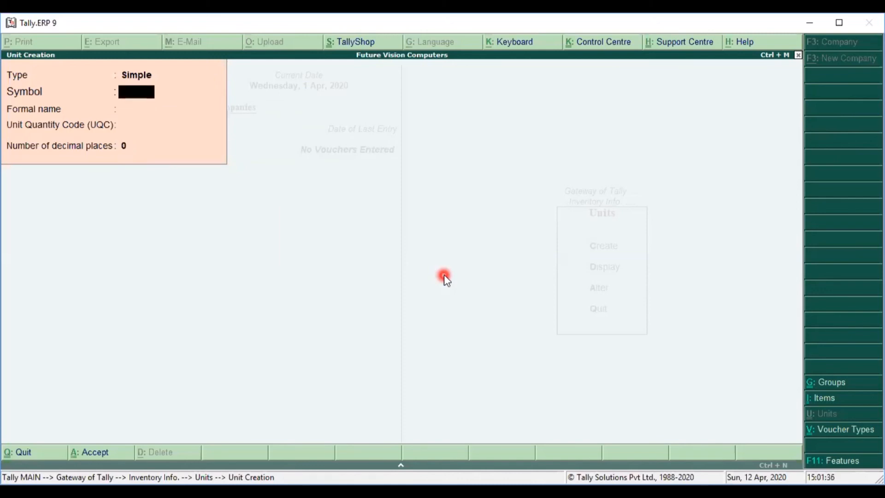
pyautogui.press('Escape')
pyautogui.press('Return')
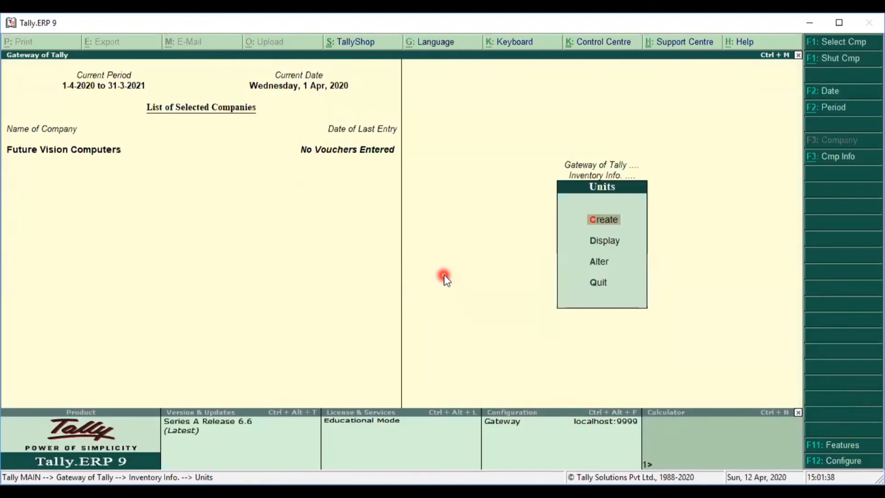
pyautogui.press('Escape')
# Step: Enter stock item Mobiles under Electronics in pcs, supplied as Goods, with 0 rate of duty
pyautogui.press('Up')
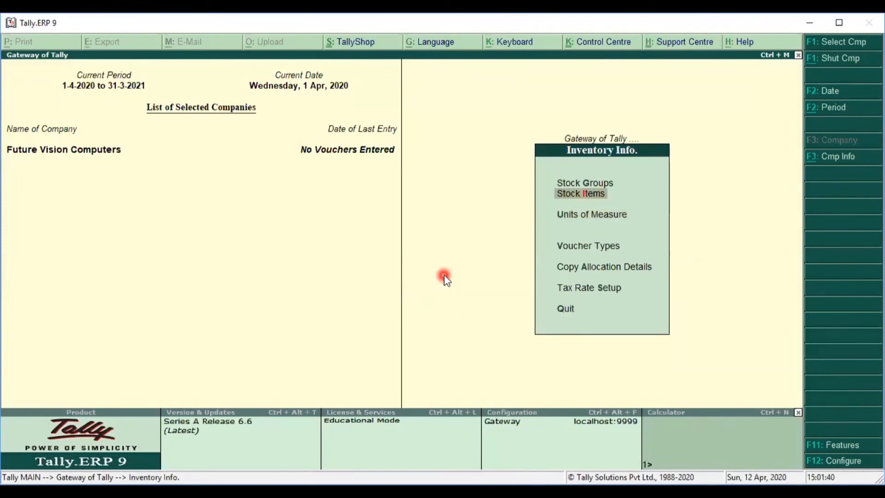
pyautogui.press('Return')
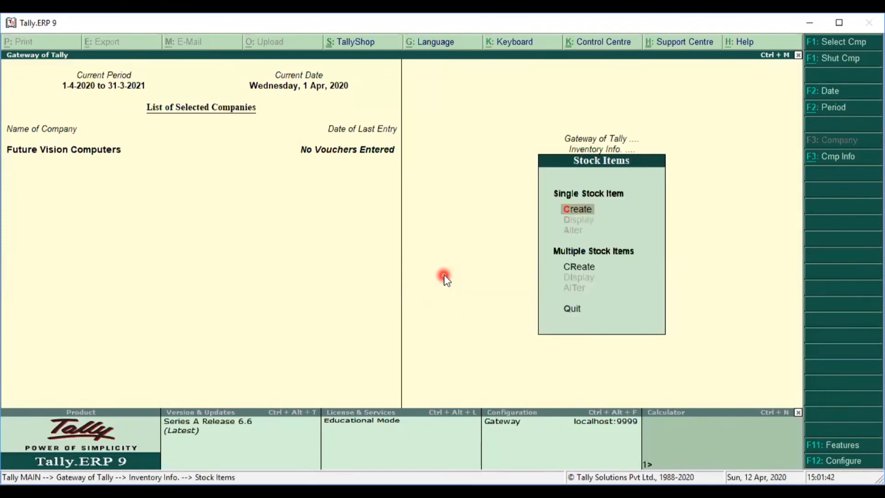
pyautogui.press('Return')
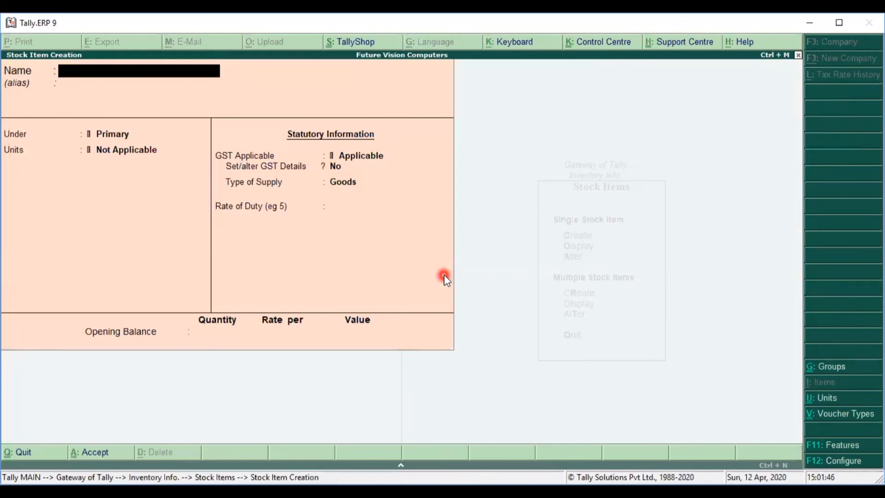
pyautogui.write('Mobiles')
pyautogui.press('Return')
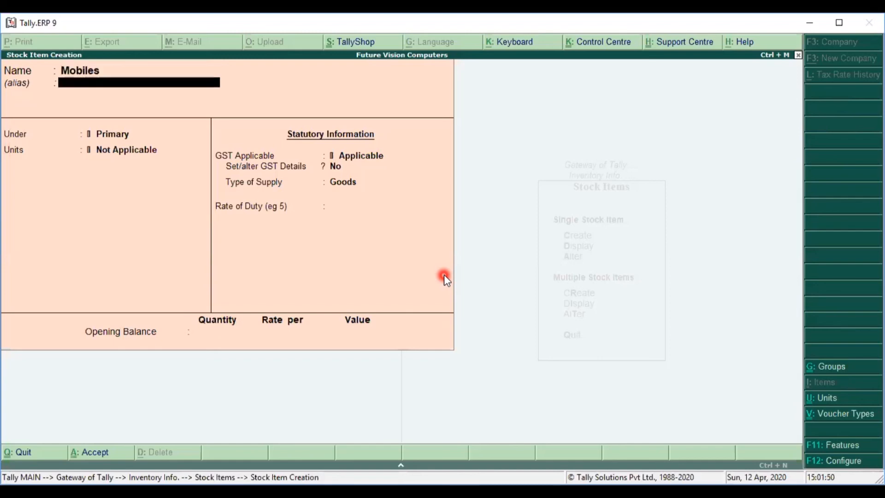
pyautogui.press('Return')
pyautogui.press('Down')
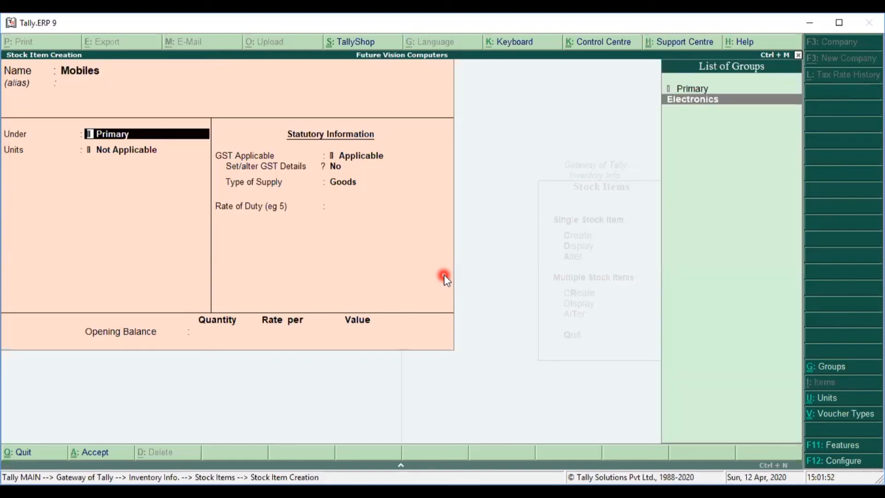
pyautogui.press('Return')
pyautogui.press('Down')
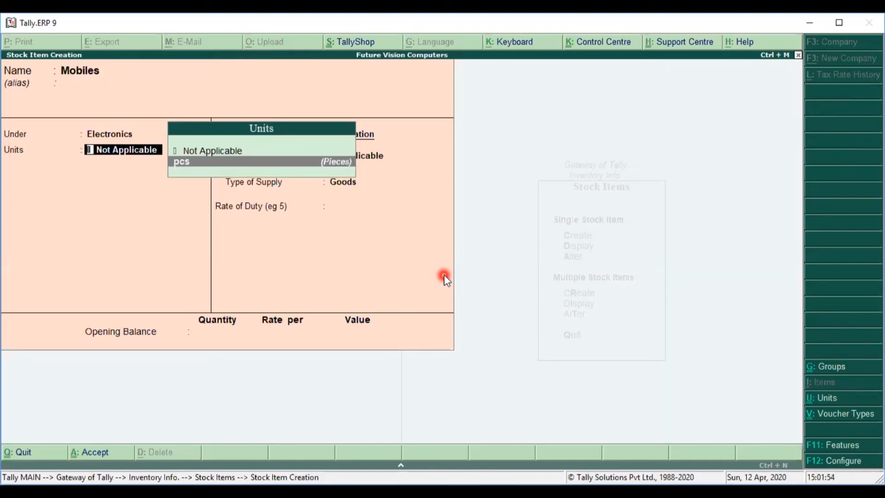
pyautogui.press('Return')
pyautogui.press('Return')
pyautogui.press('Return')
pyautogui.press('Return')
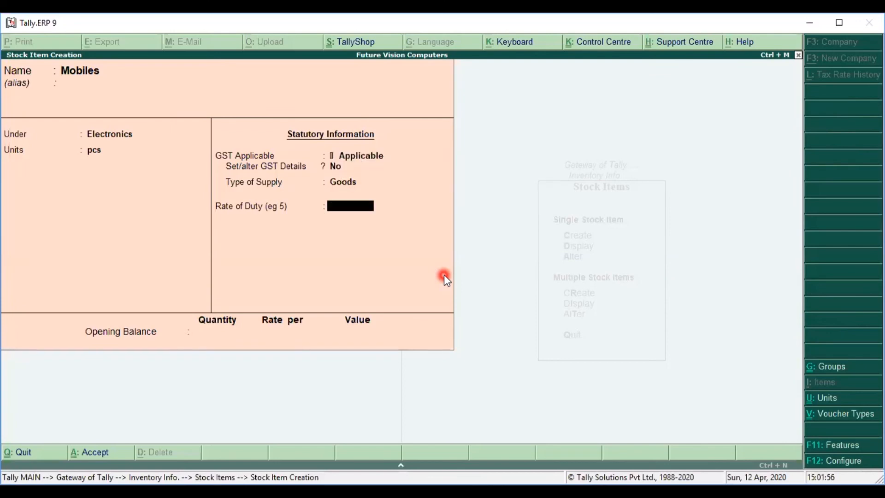
pyautogui.press('Return')
pyautogui.press('Return')
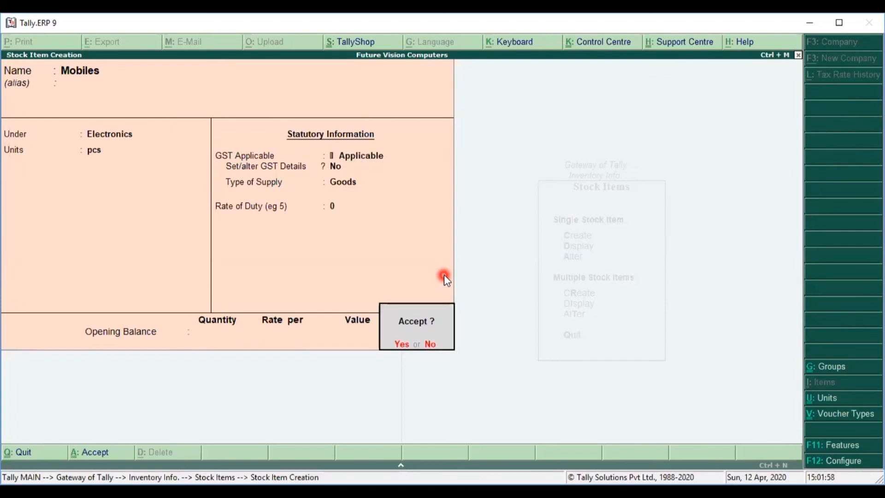
pyautogui.press('Return')
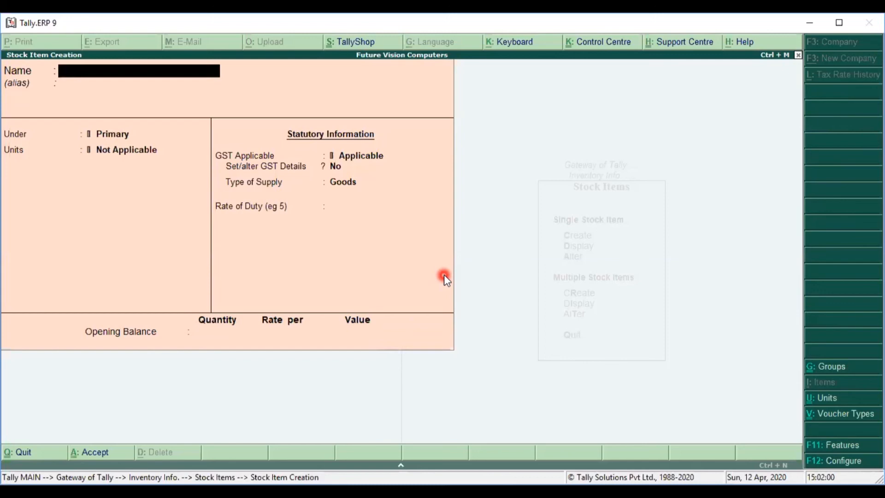
# Step: Create stock item Laptops under Electronics in pcs with 0 rate of duty
pyautogui.write('Laptops')
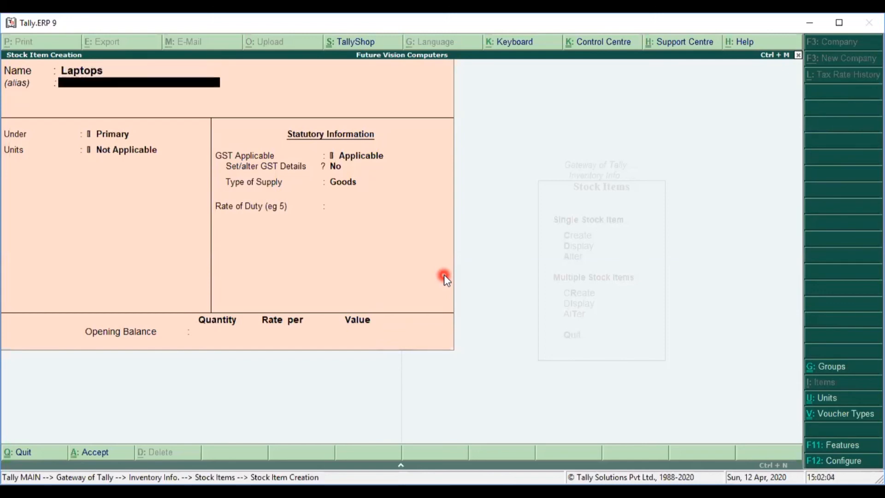
pyautogui.press('Return')
pyautogui.press('Down')
pyautogui.press('Return')
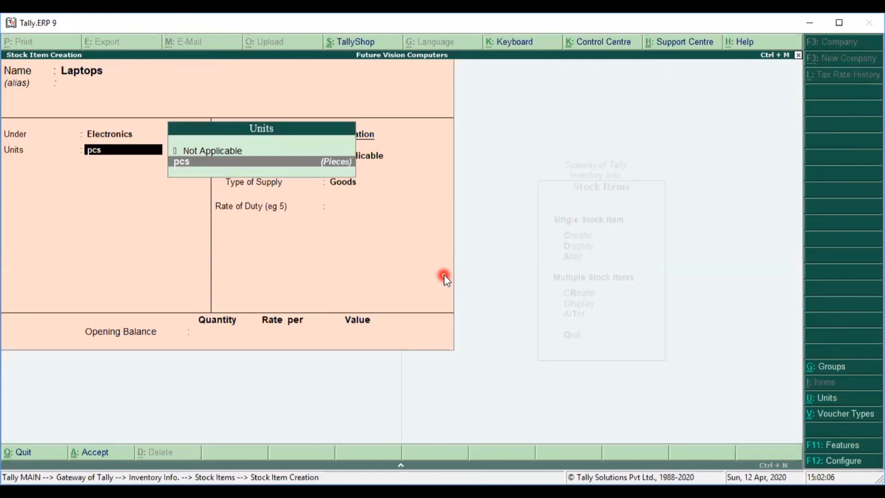
pyautogui.press('Return')
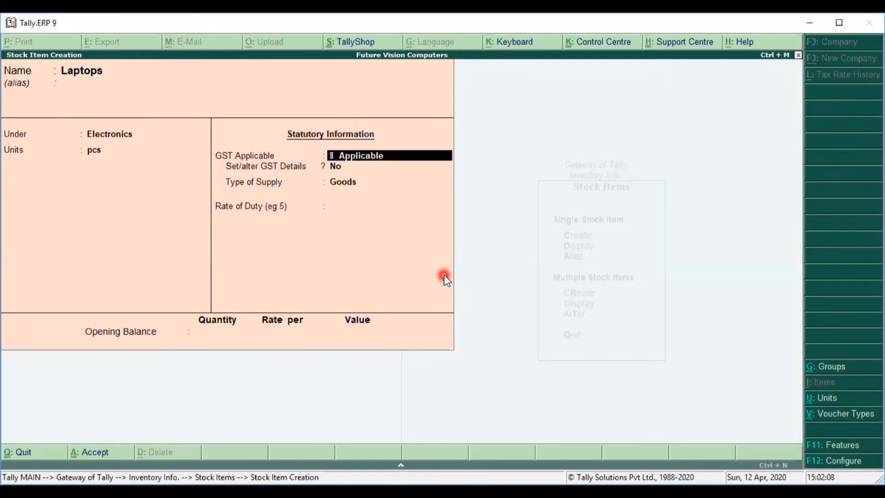
pyautogui.press('Return')
pyautogui.press('Return')
pyautogui.press('Return')
pyautogui.write('0')
pyautogui.press('Return')
pyautogui.press('Return')
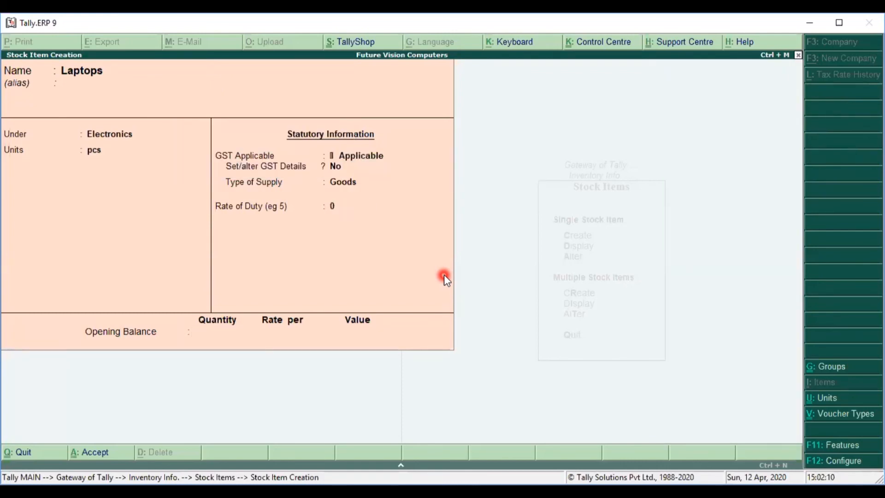
pyautogui.press('Return')
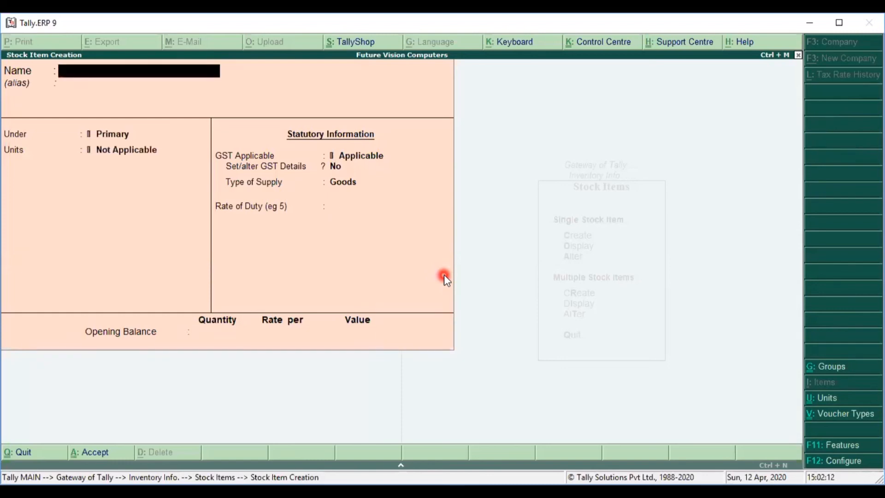
# Step: Create stock item Television under Electronics in pcs, then exit the creation form
pyautogui.write('Television')
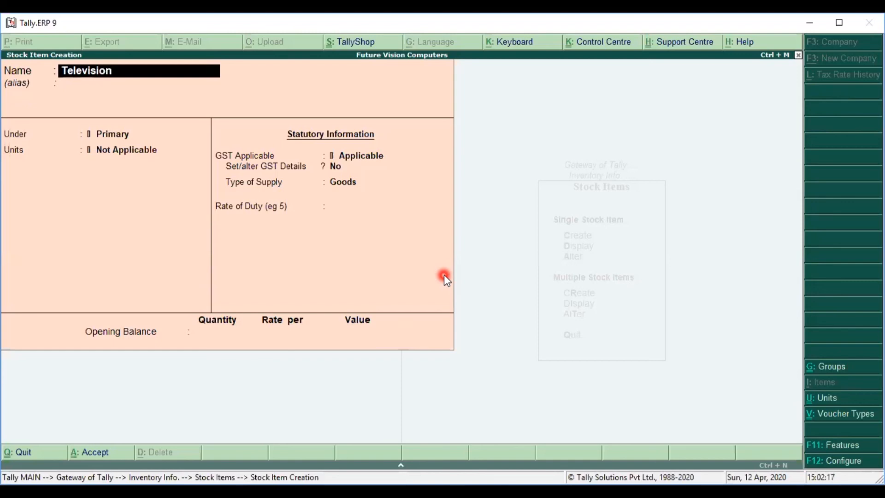
pyautogui.press('Return')
pyautogui.press('Down')
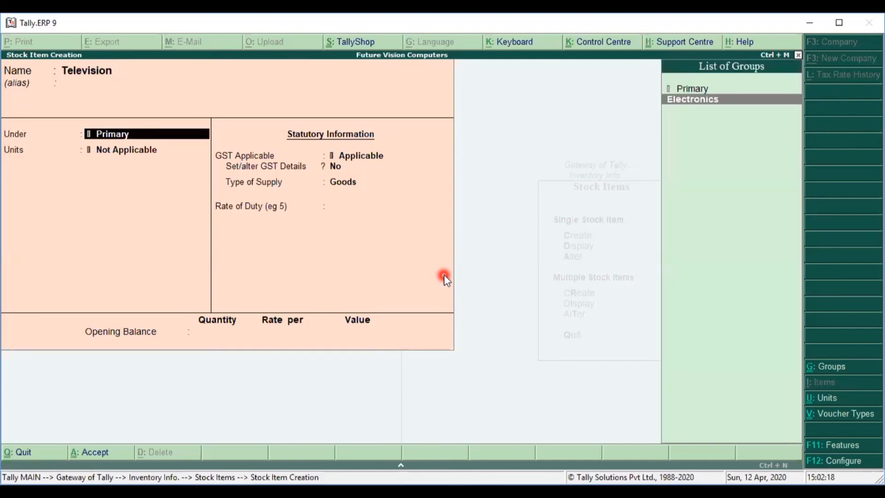
pyautogui.press('Return')
pyautogui.press('Down')
pyautogui.press('Return')
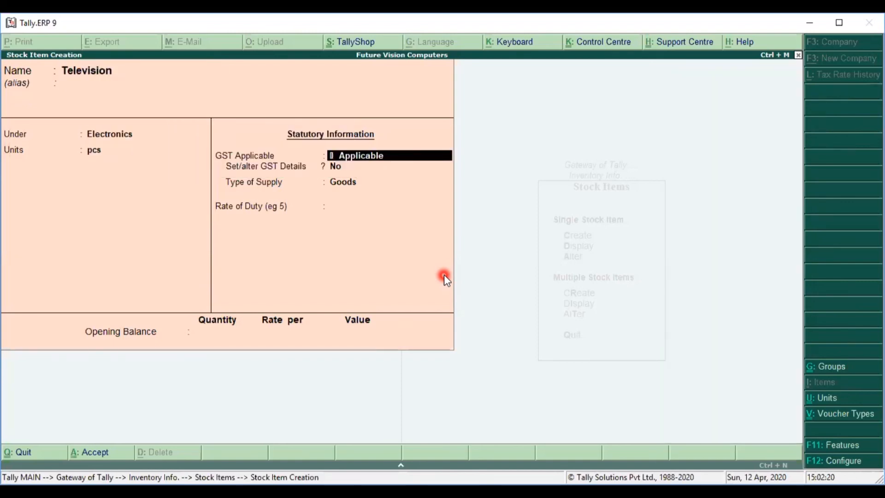
pyautogui.press('Return')
pyautogui.press('Return')
pyautogui.press('Return')
pyautogui.press('Return')
pyautogui.press('Return')
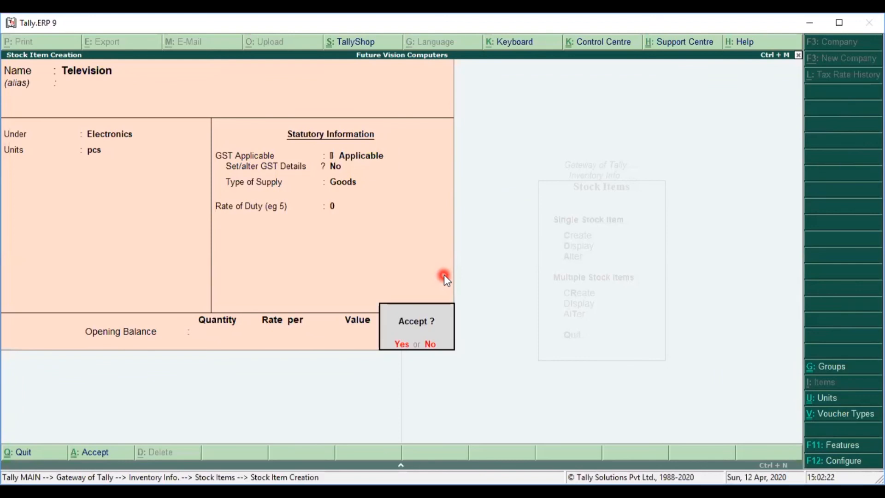
pyautogui.press('Return')
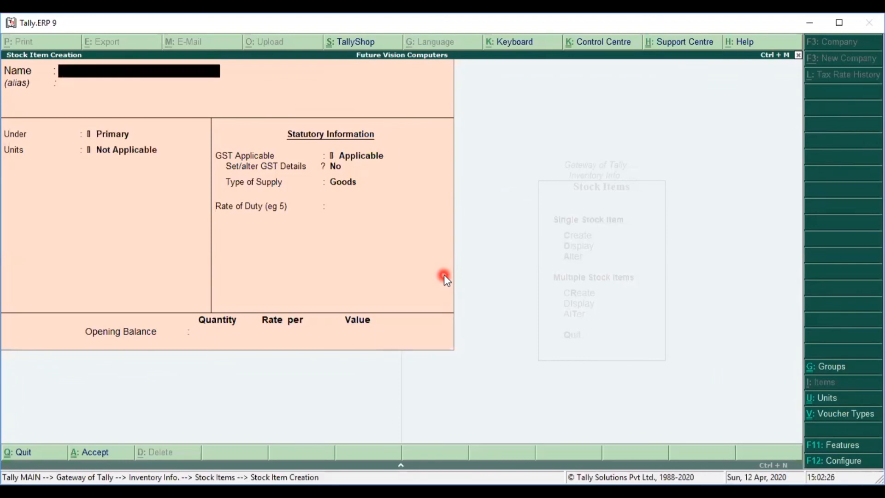
pyautogui.press('Escape')
# Step: Go to Inventory Info > Stock Items > Multiple Stock Items > Create from the Gateway of Tally
pyautogui.press('Return')
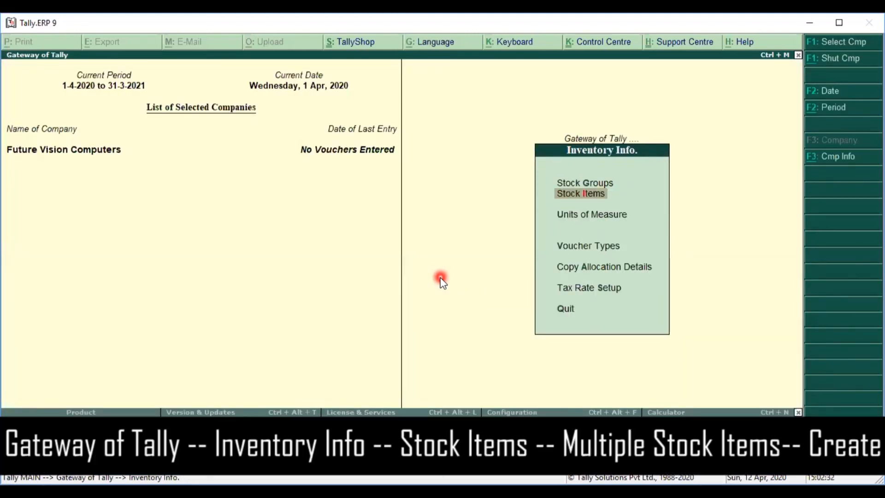
pyautogui.press('Escape')
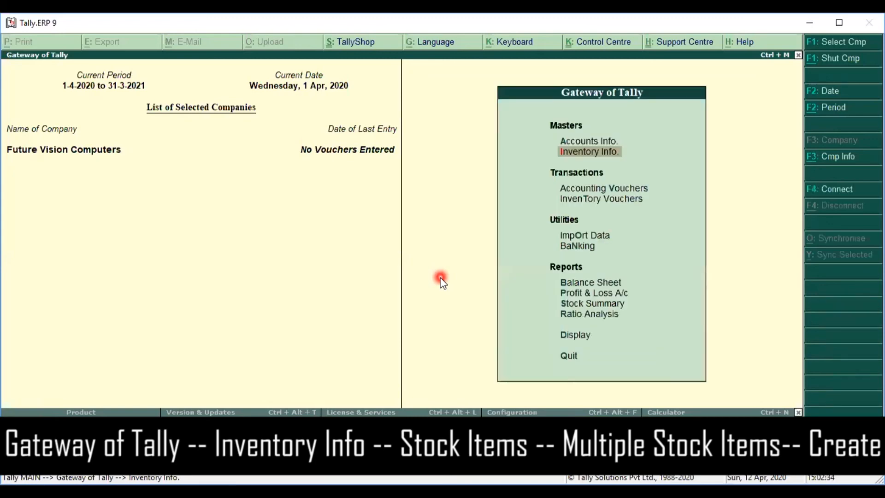
pyautogui.press('Return')
pyautogui.press('Down')
pyautogui.press('Return')
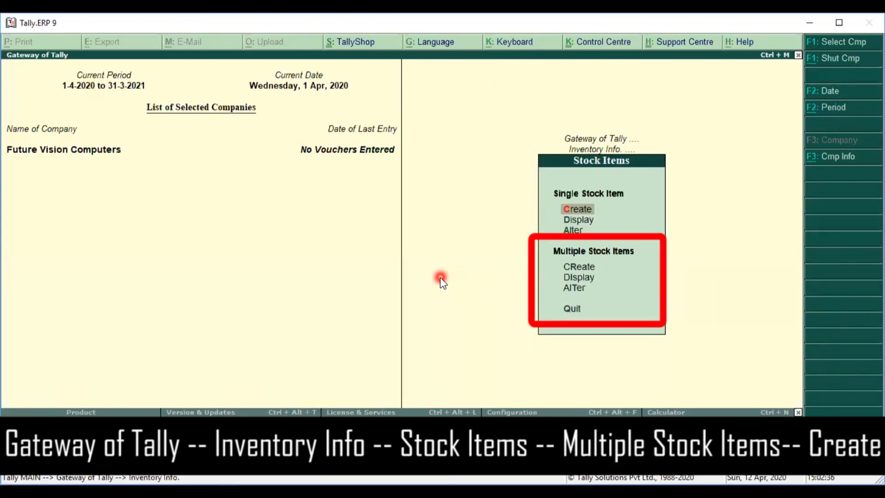
pyautogui.press('Down')
pyautogui.press('Down')
pyautogui.press('Down')
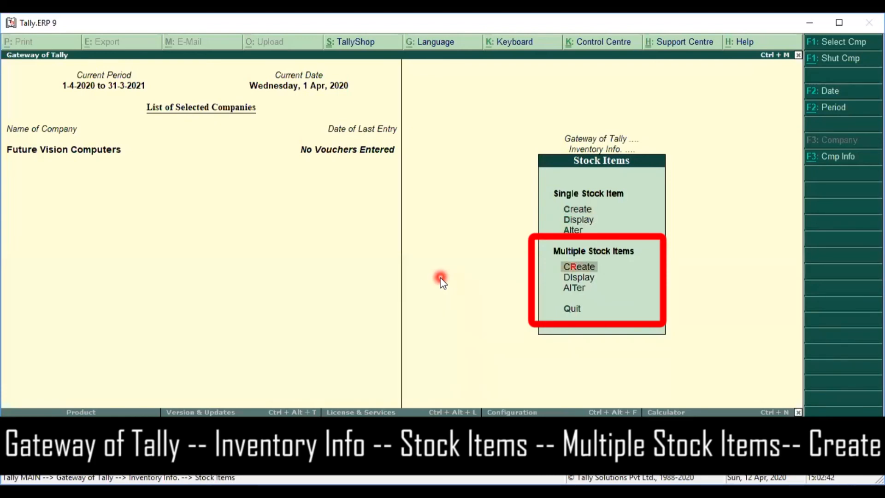
pyautogui.press('Return')
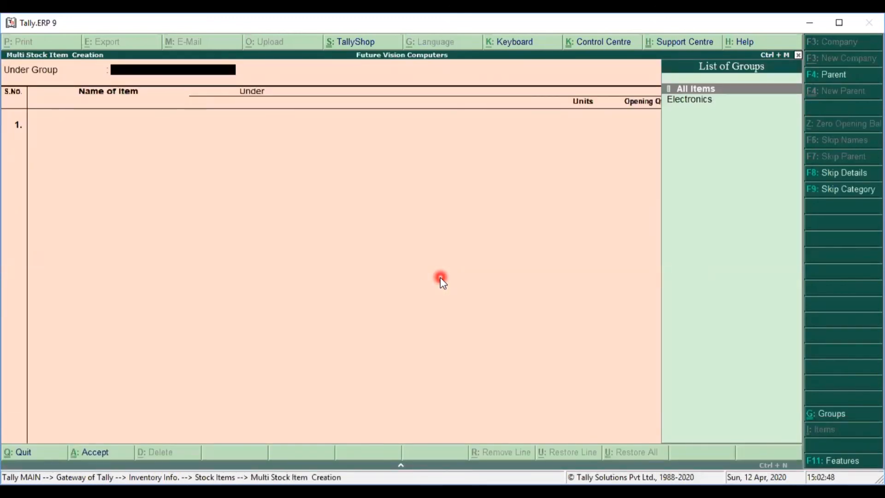
# Step: Set the Under Group to Electronics and add Fridge measured in pcs
pyautogui.press('Down')
pyautogui.press('Return')
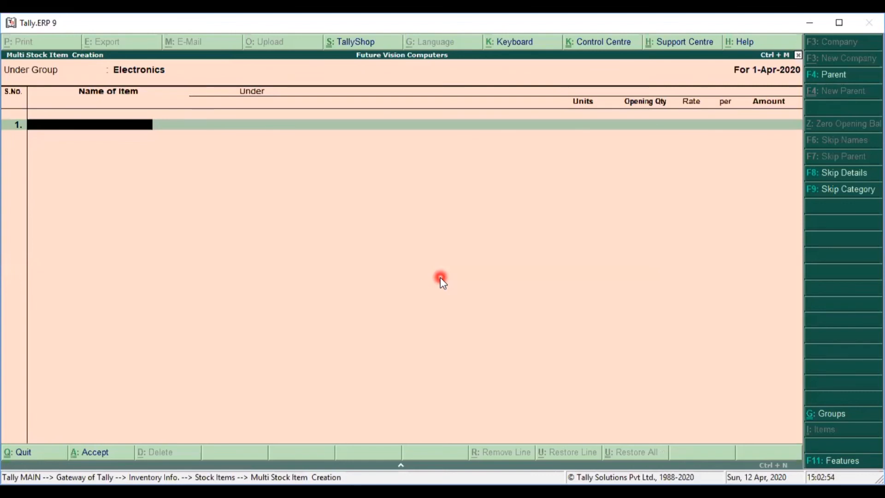
pyautogui.write('Fridge')
pyautogui.press('Return')
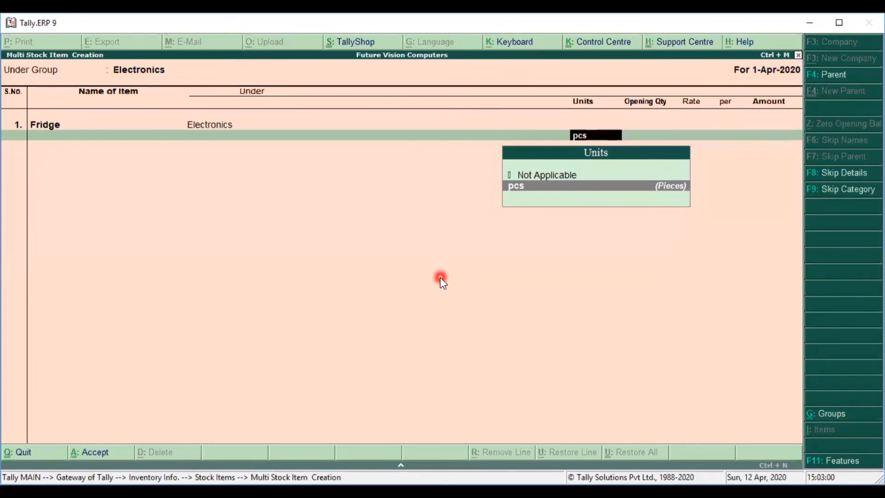
pyautogui.press('Return')
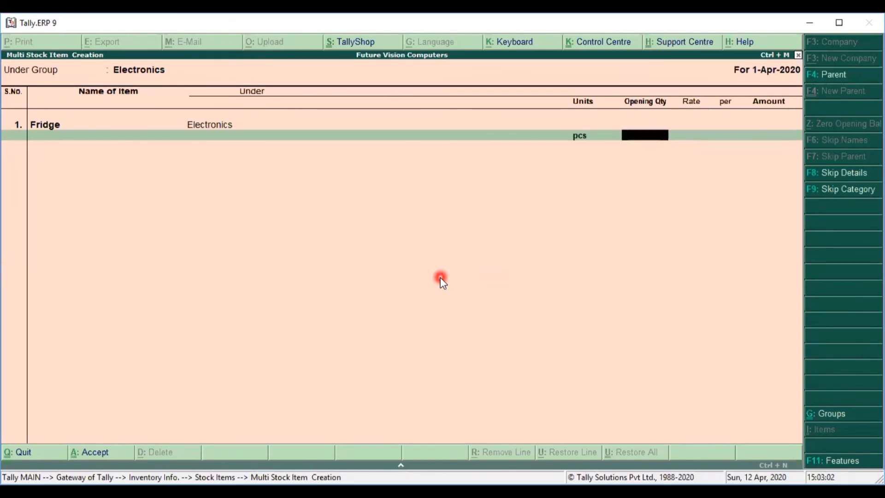
pyautogui.press('Return')
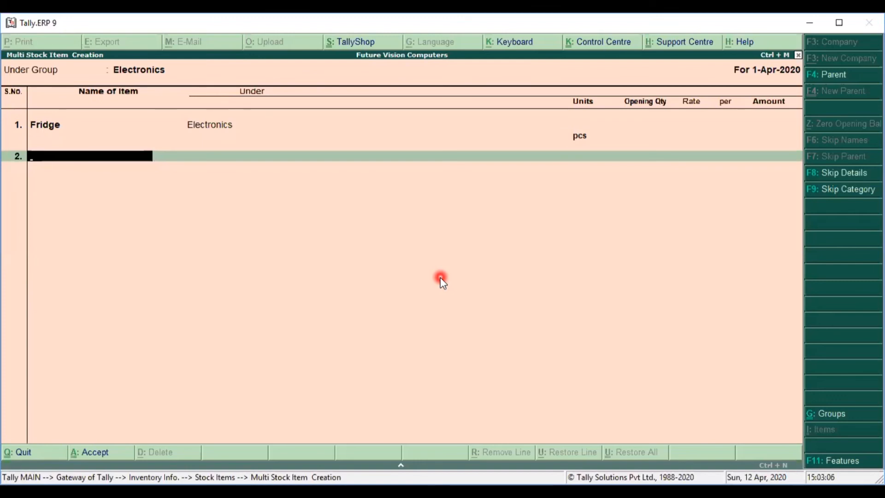
# Step: Add Washing Machine and Lights in pcs and close the item list for saving
pyautogui.write('Washung')
pyautogui.press('BackSpace')
pyautogui.press('BackSpace')
pyautogui.press('BackSpace')
pyautogui.write('ing ')
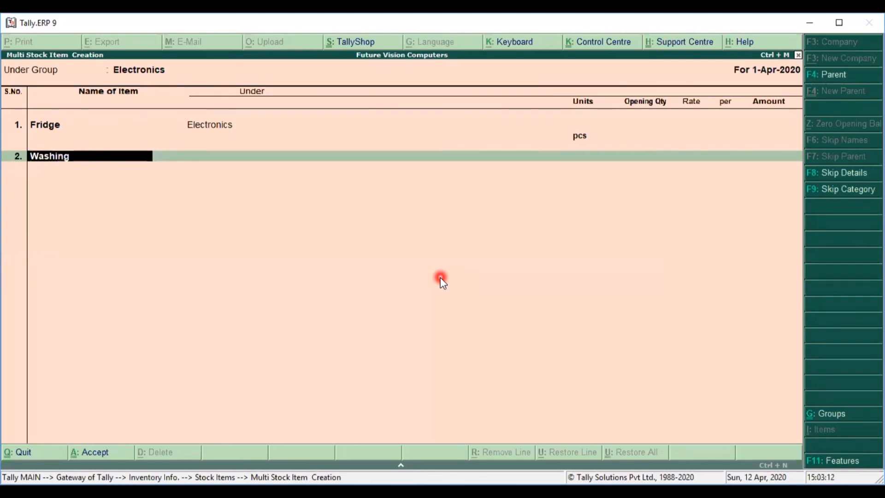
pyautogui.write('Machine')
pyautogui.press('Return')
pyautogui.press('Return')
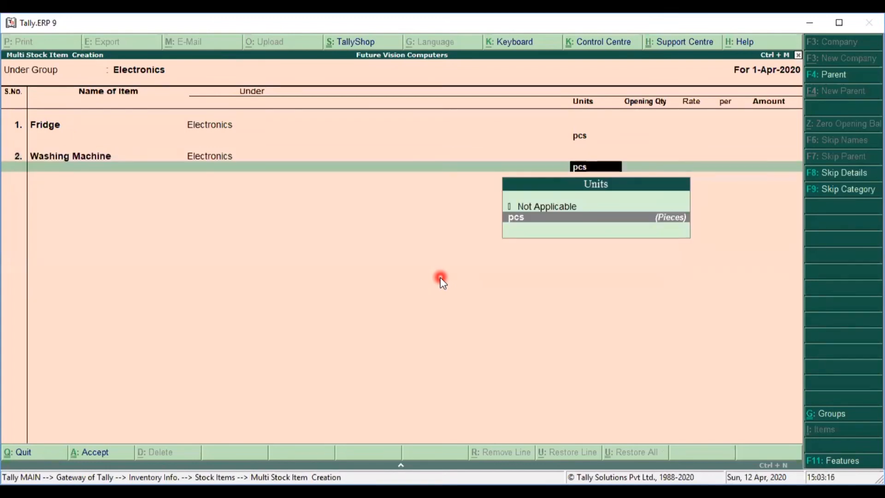
pyautogui.press('Return')
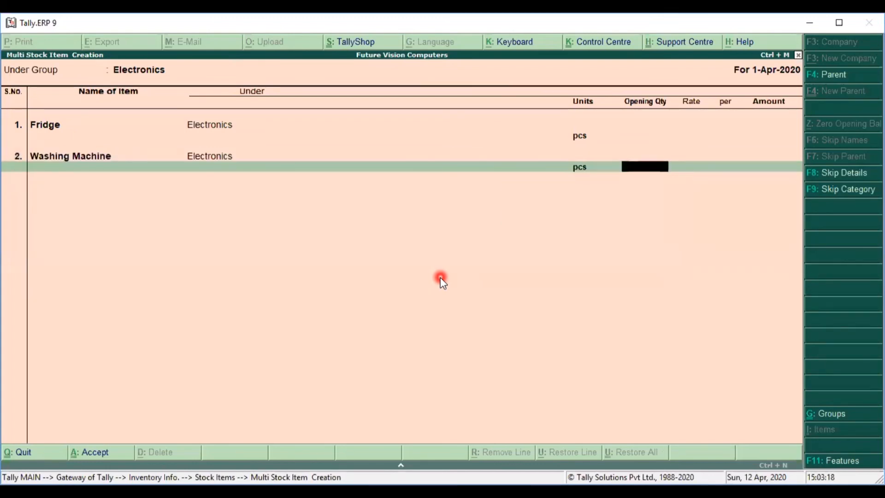
pyautogui.press('Return')
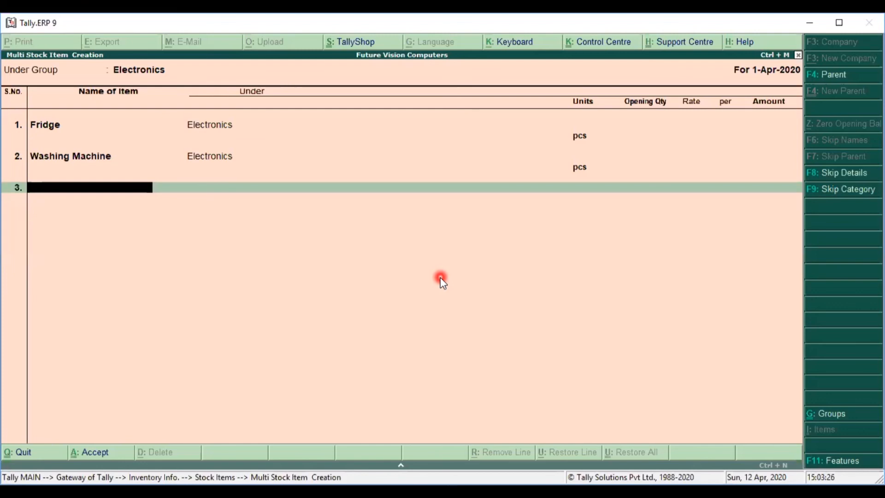
pyautogui.write('Lights')
pyautogui.press('Return')
pyautogui.press('Return')
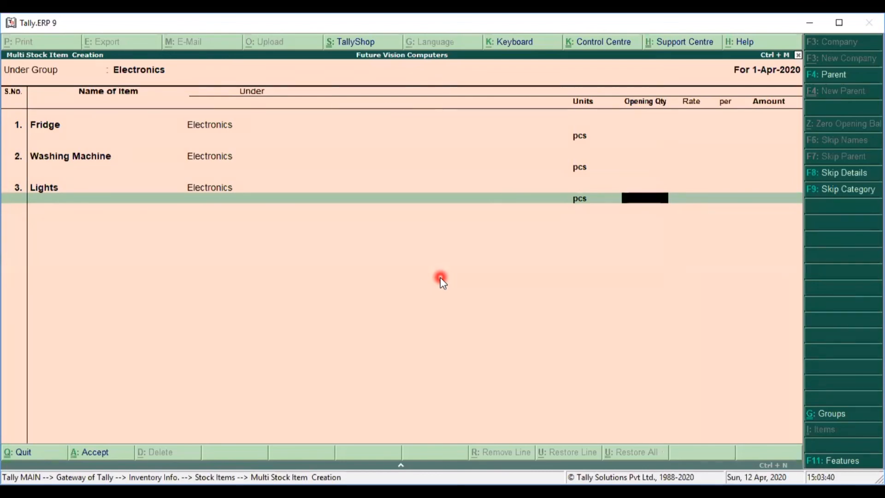
pyautogui.press('Return')
pyautogui.press('Return')
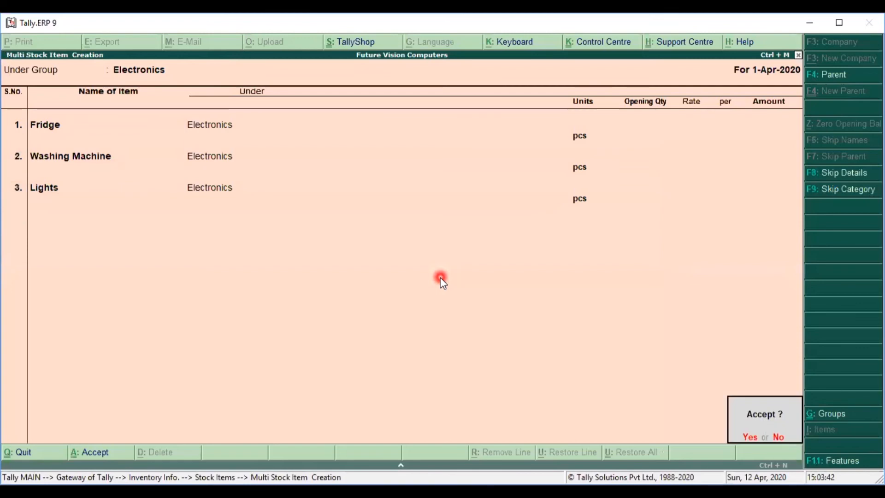
pyautogui.press('Return')
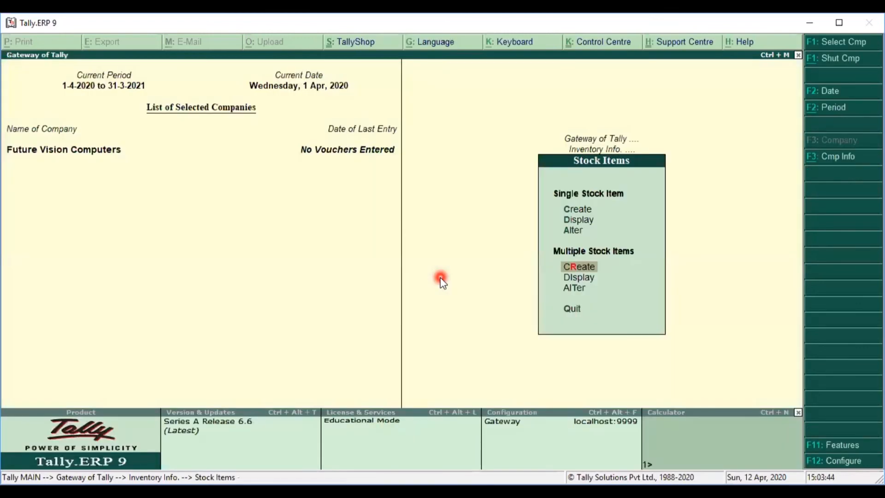
# Step: Escape out of the Stock Items menus to the Gateway of Tally
pyautogui.press('Escape')
pyautogui.press('Escape')
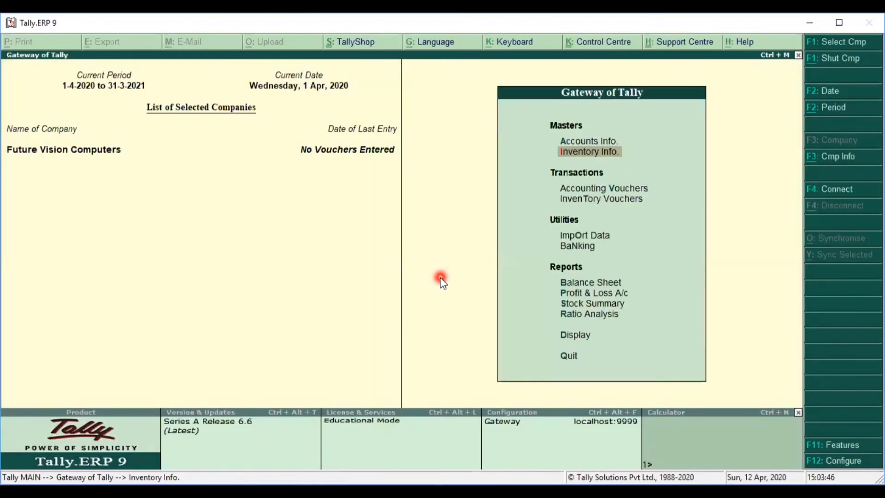